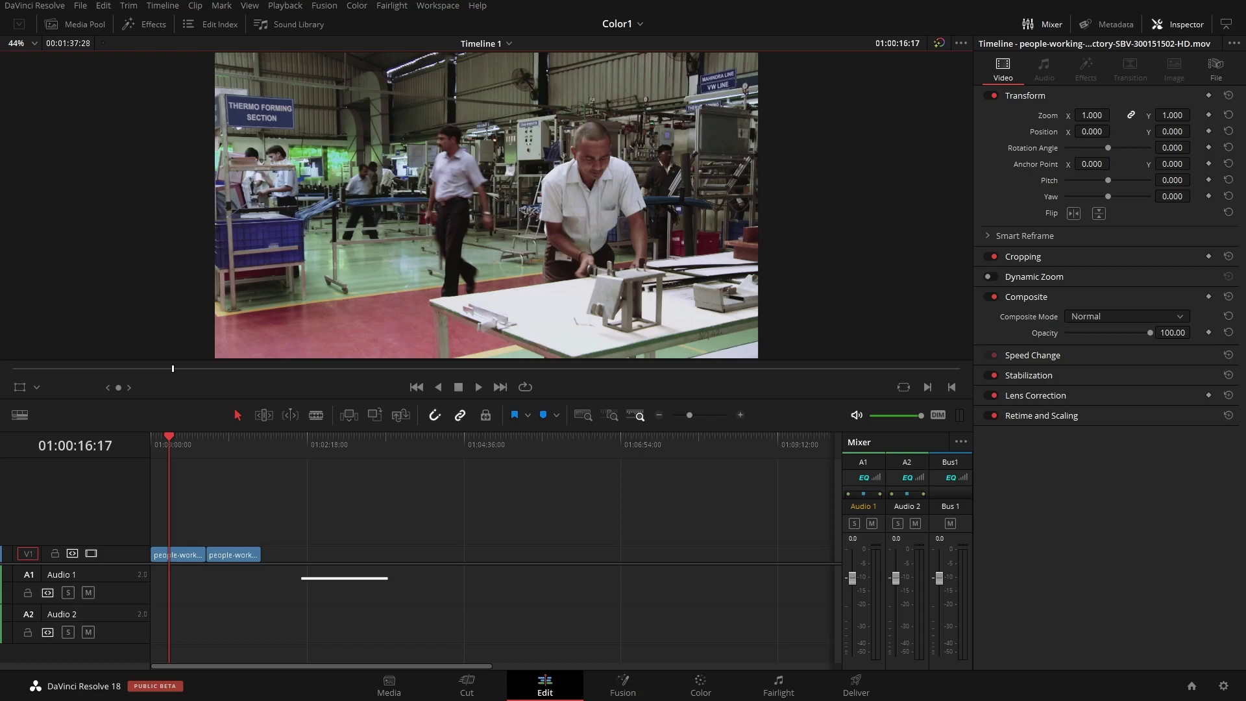
Step: Move the playhead on the factory clip back to about 01:00:27:13
click(234, 449)
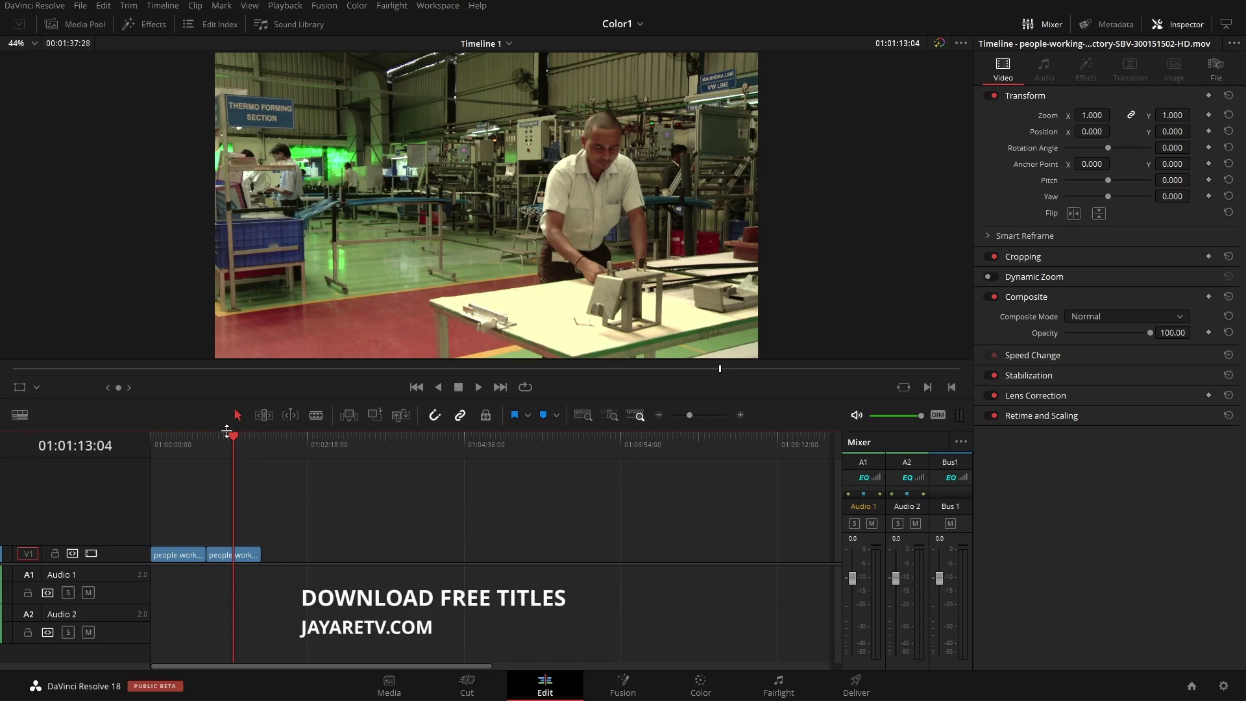
drag(185, 446, 182, 445)
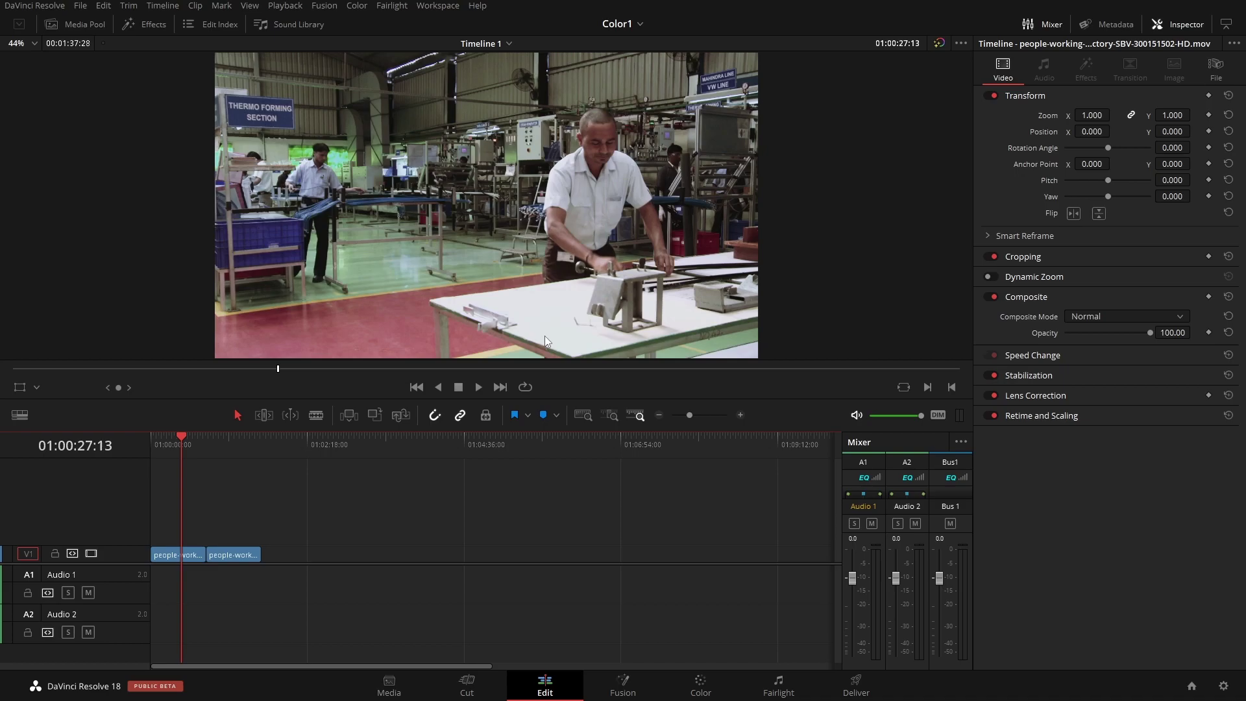
Step: On the Color page, save the project, then apply clip 01's grade to clip 02 and undo it
click(697, 682)
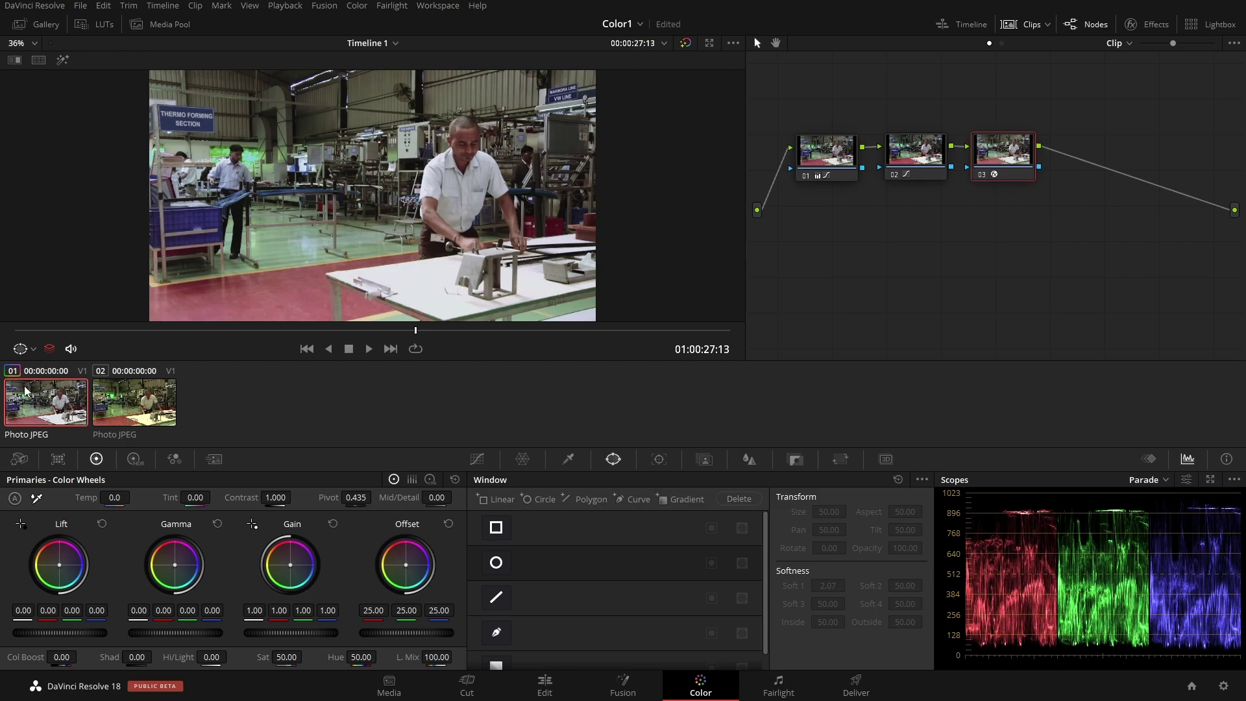
key(ctrl+s)
click(139, 409)
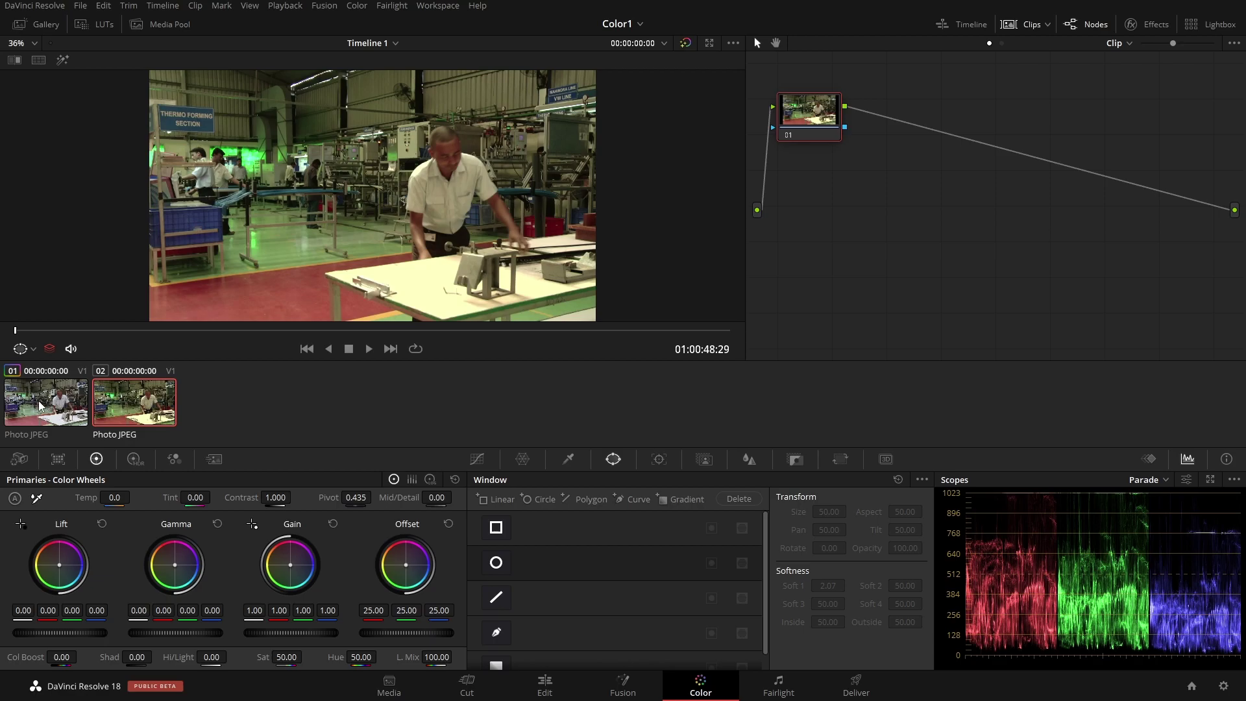
middle_click(40, 405)
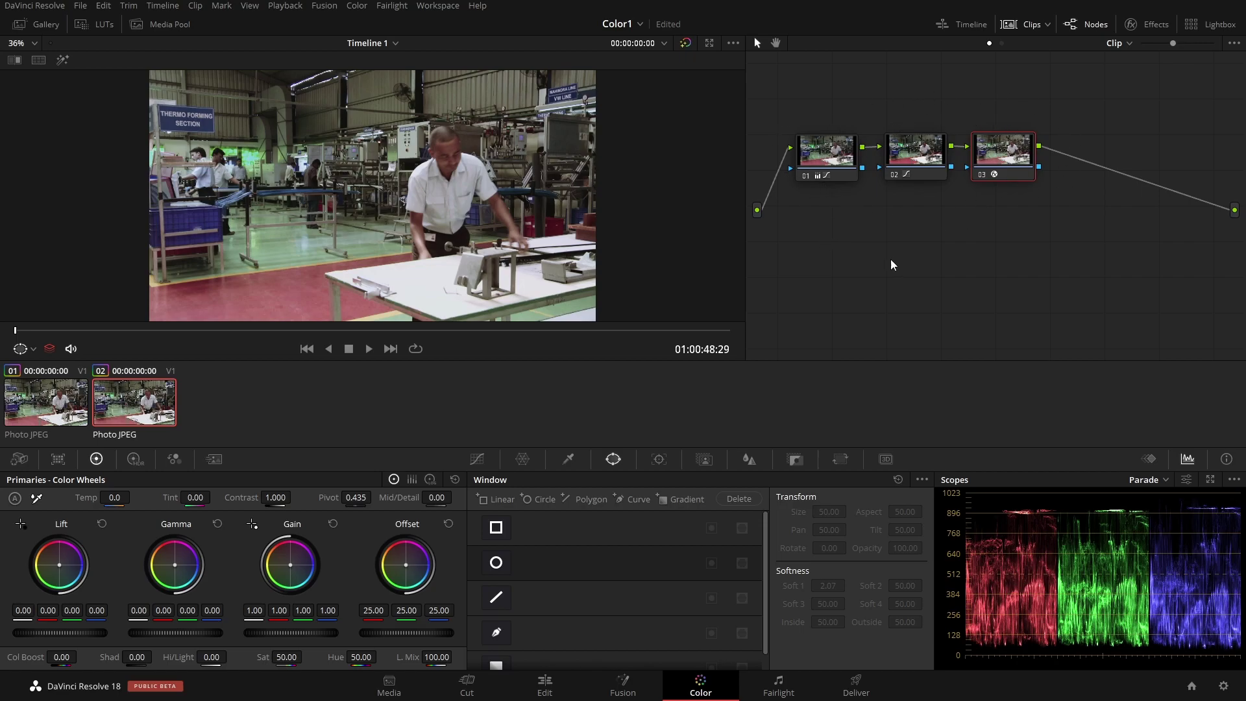
key(ctrl+z)
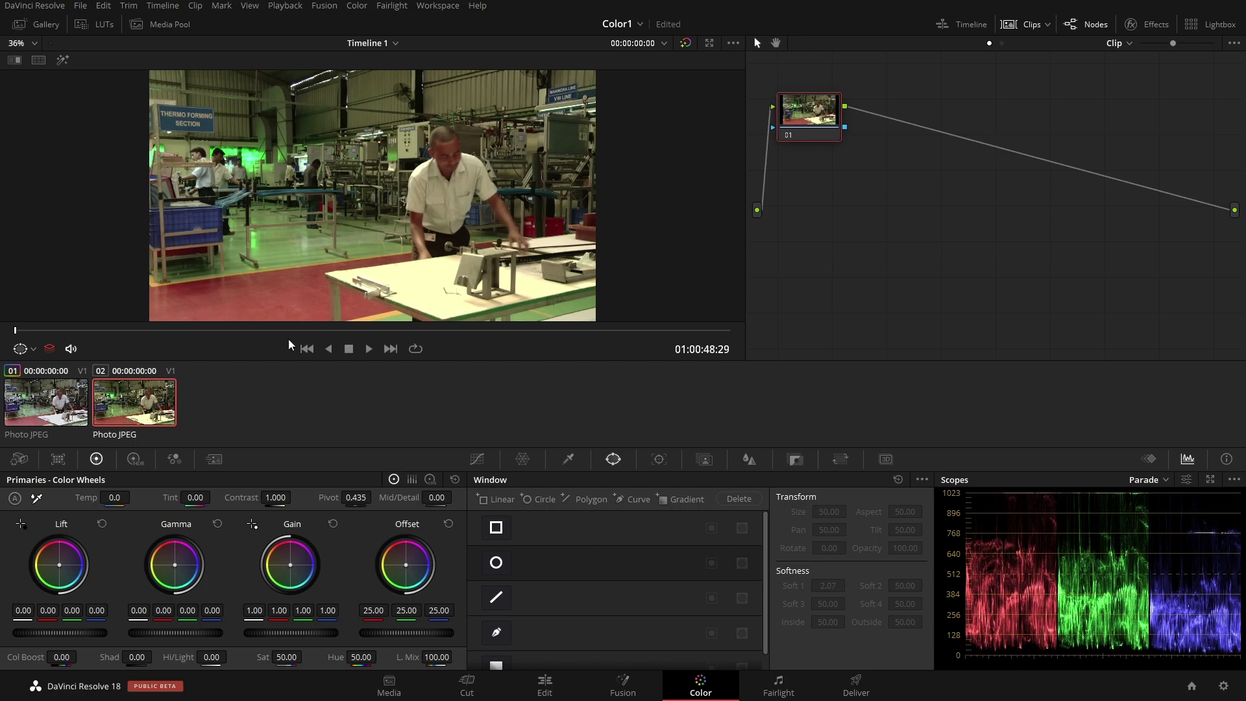
Step: Save clip 01's three-node grade as still 1.1.1
click(69, 403)
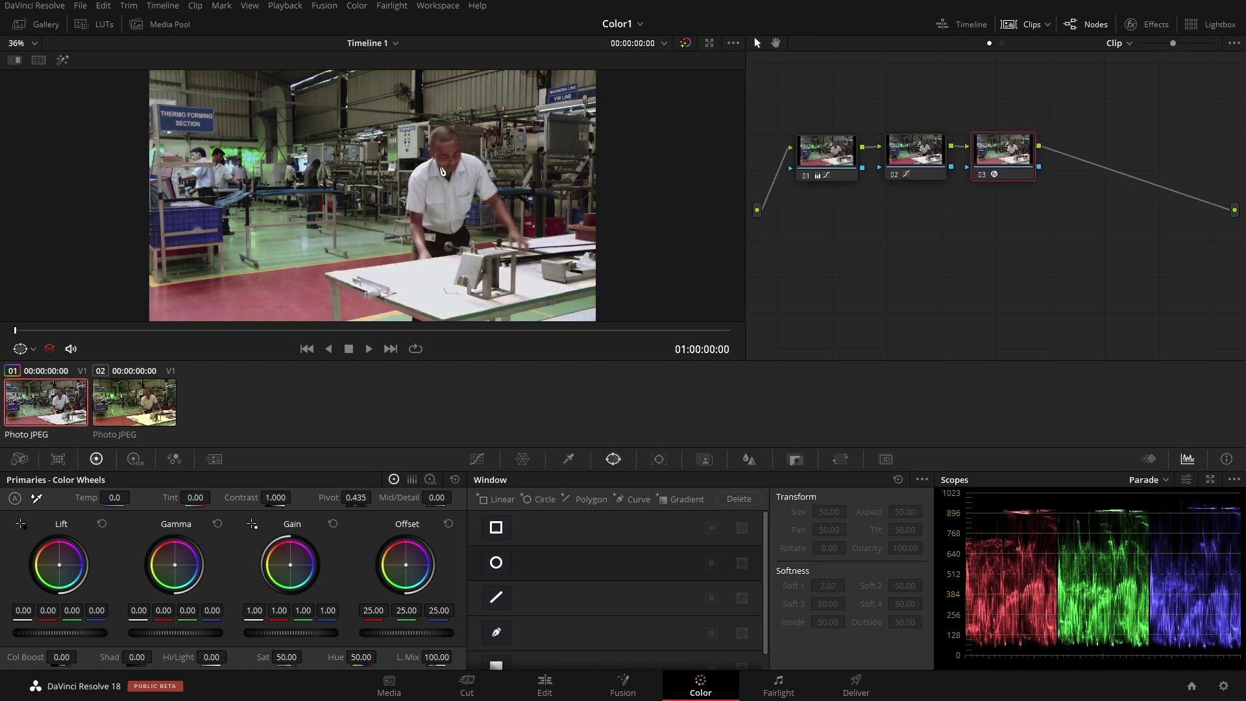
right_click(441, 171)
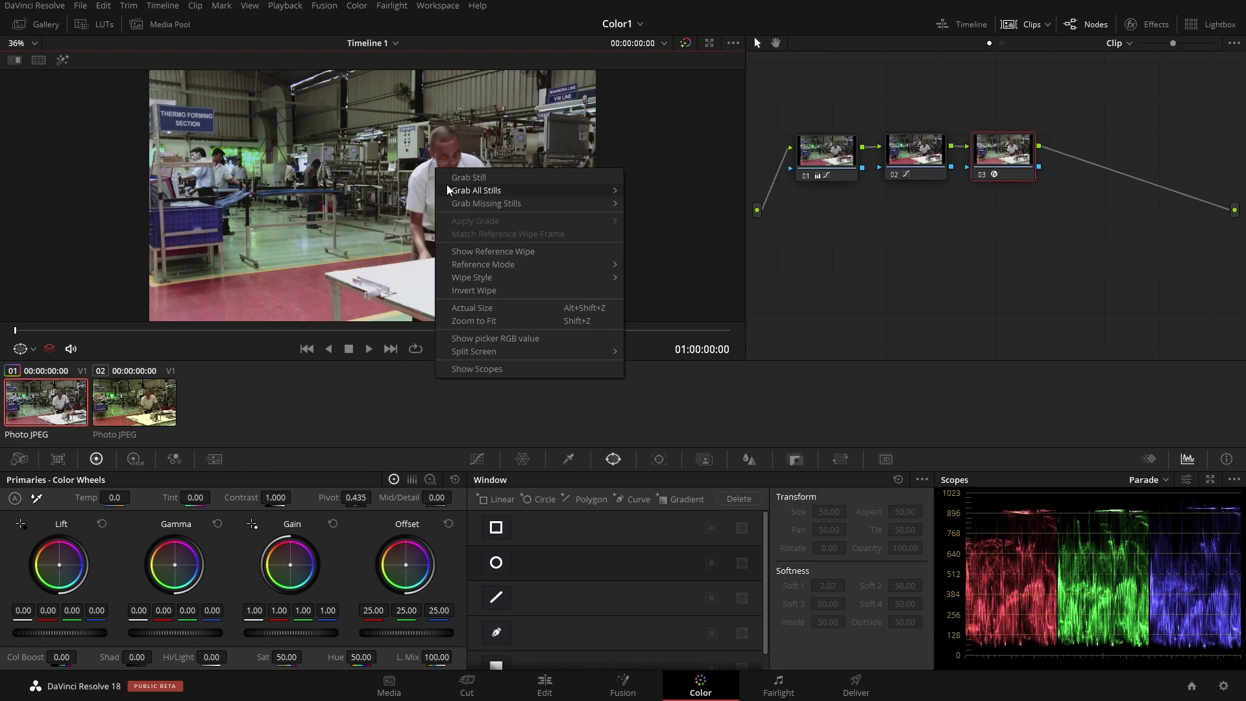
click(455, 179)
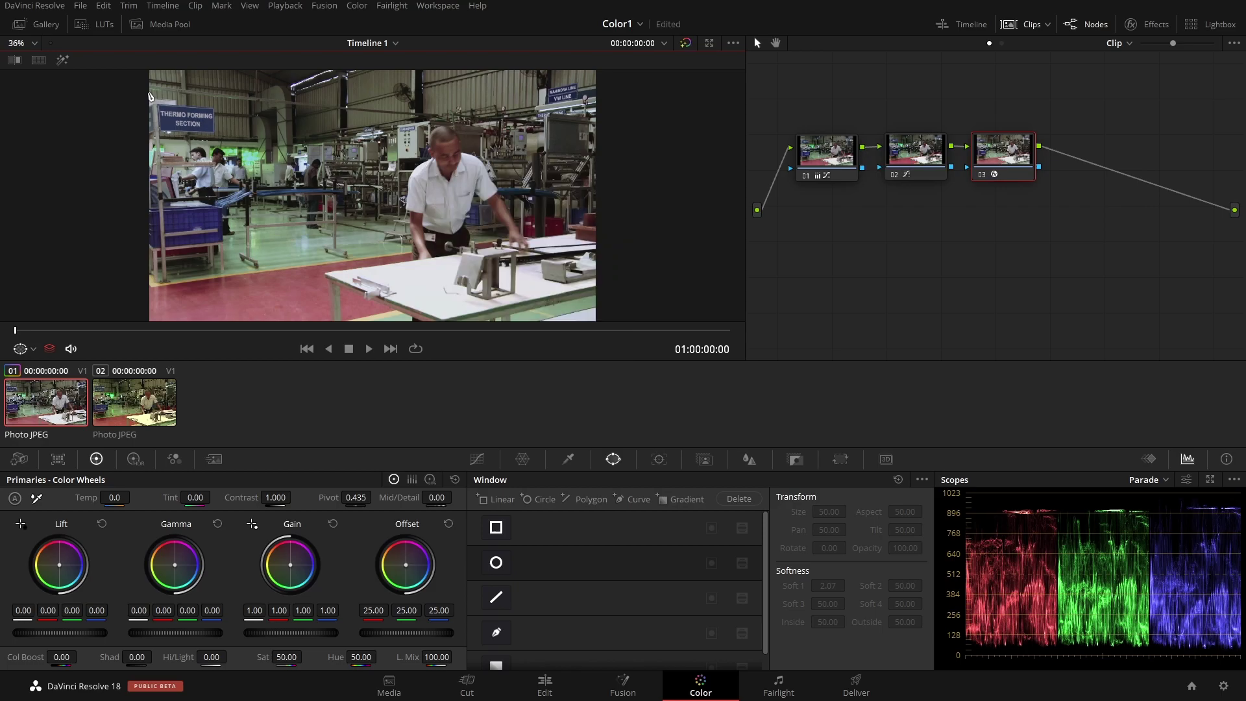
Step: Show the Gallery with clip 02 selected and widen the viewer beside it
click(42, 27)
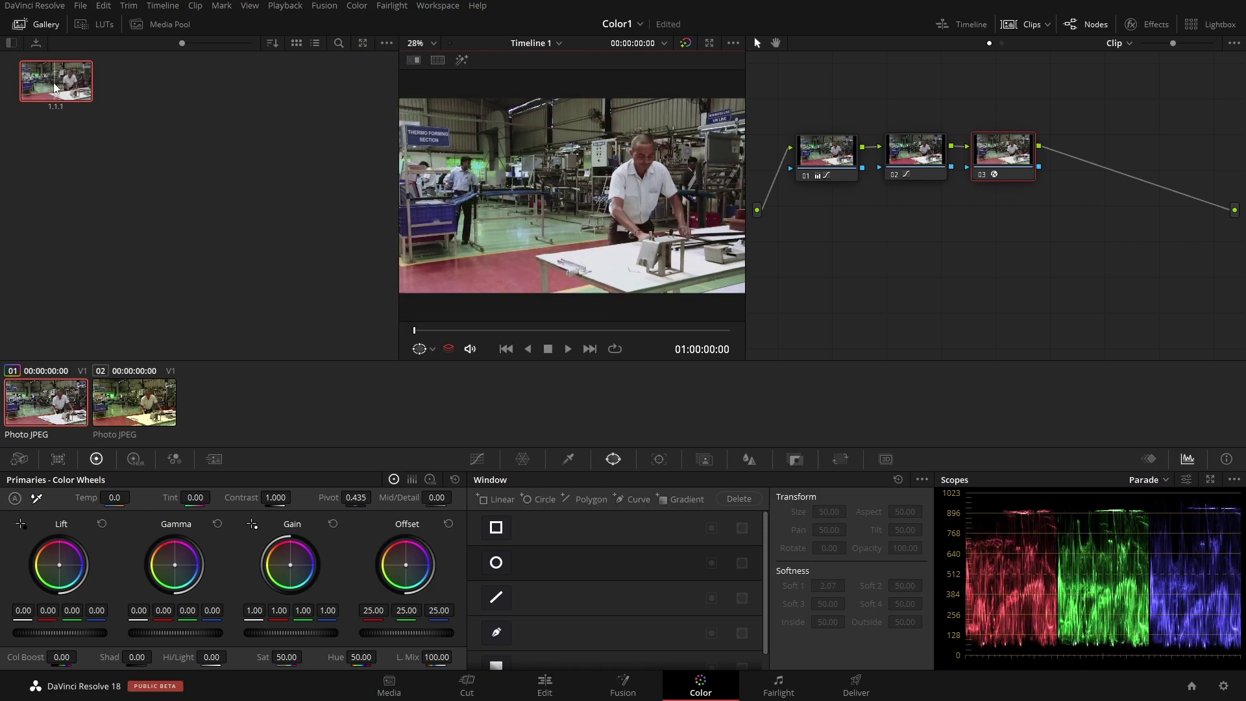
mouse_move(56, 81)
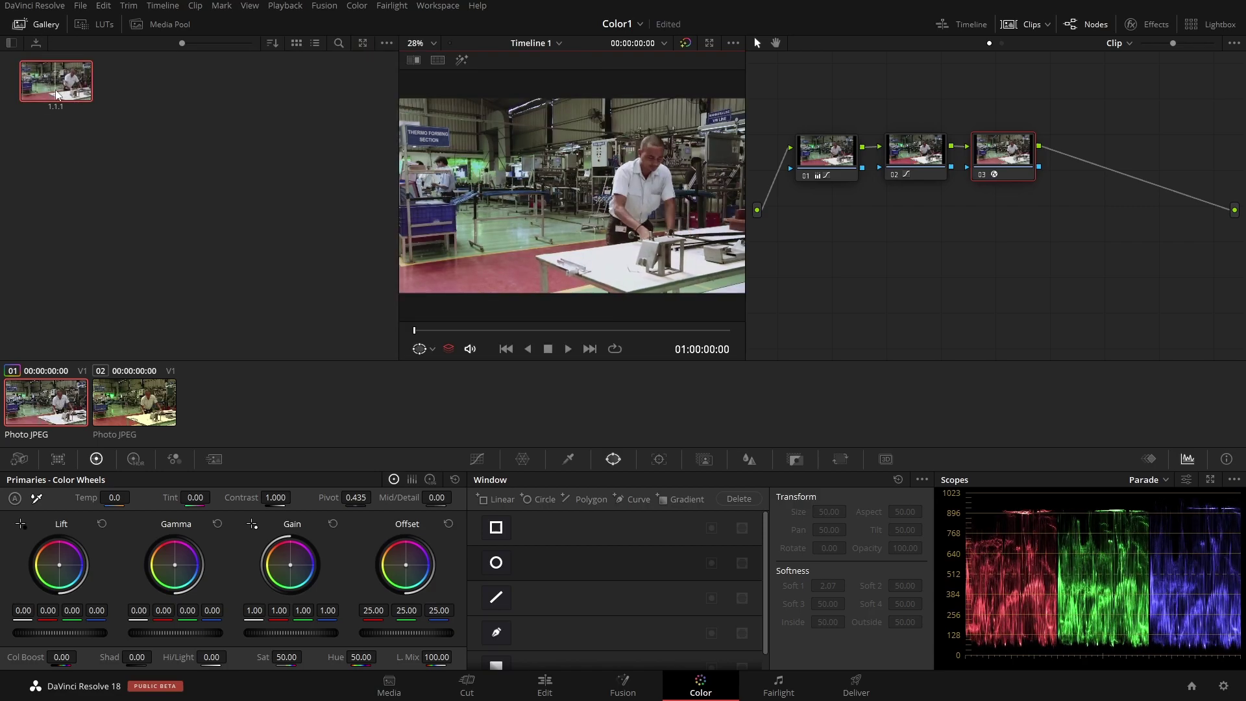
click(119, 410)
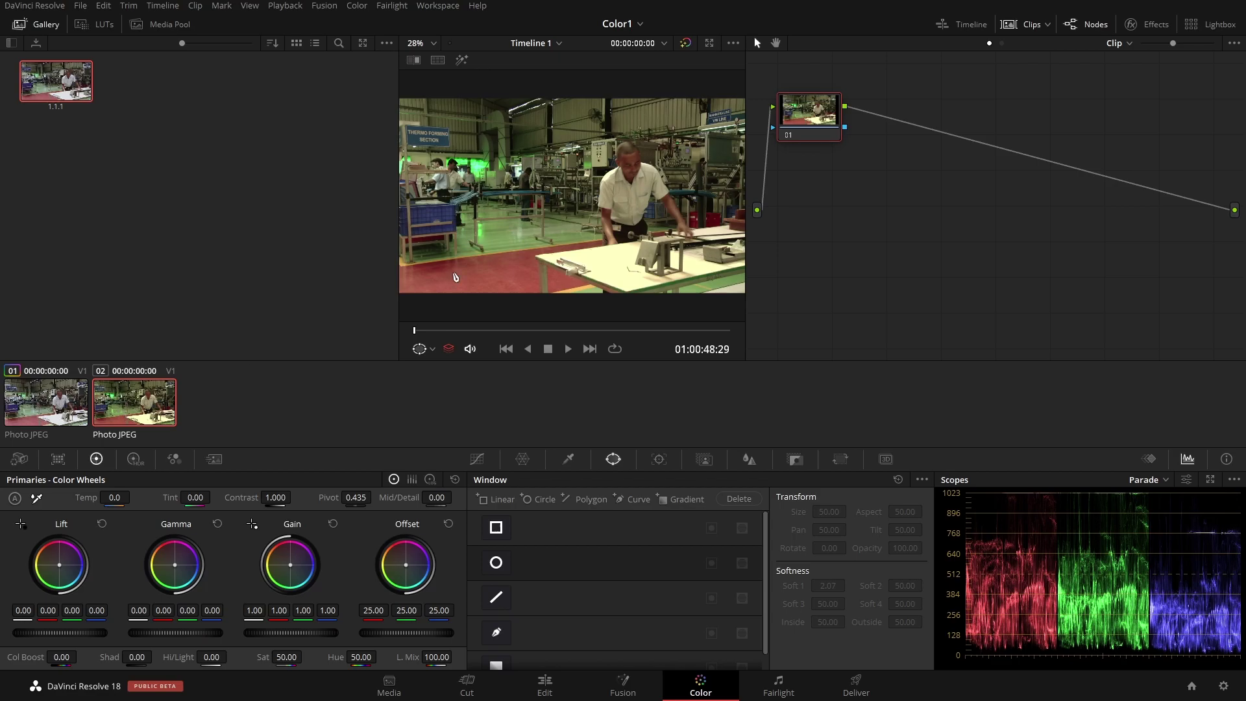
drag(398, 194, 307, 202)
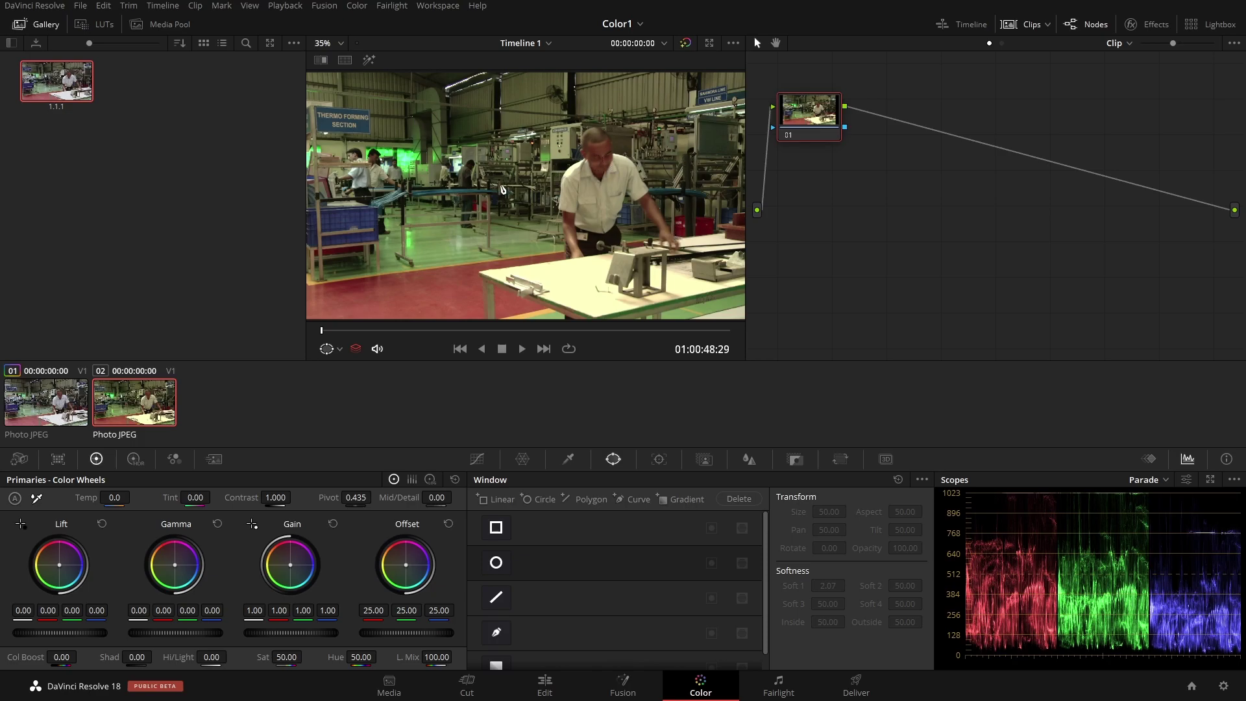
right_click(51, 88)
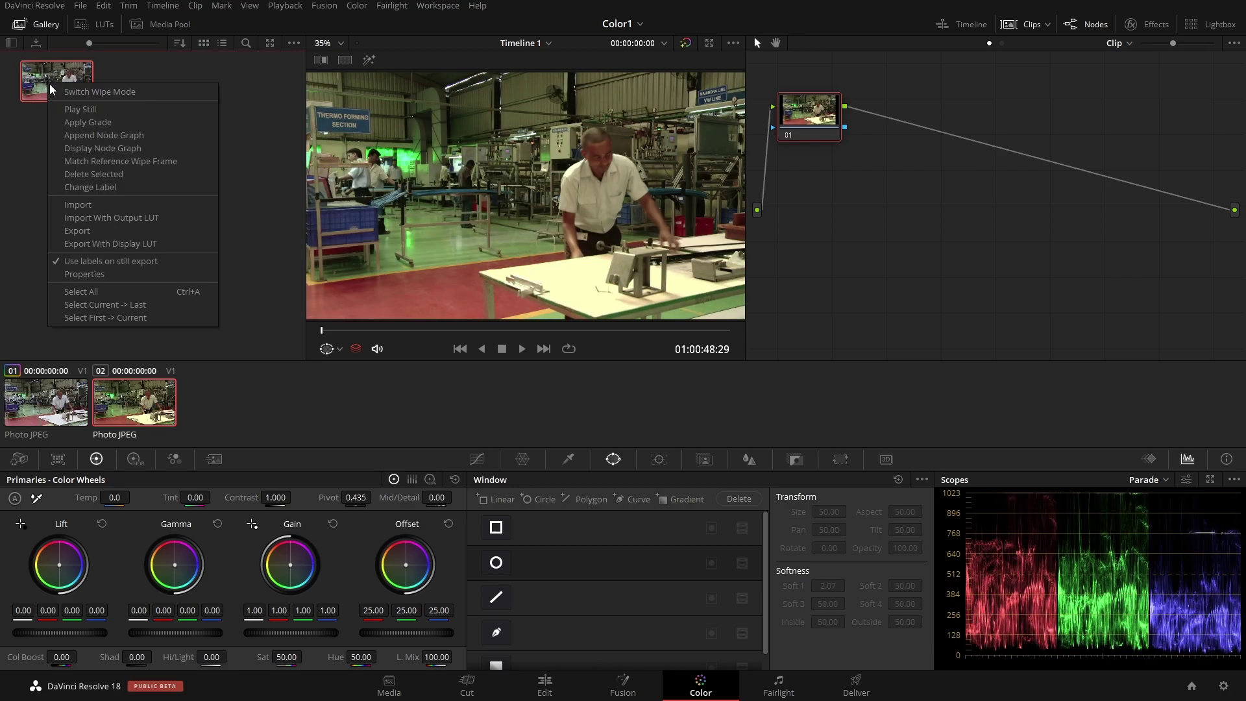
click(72, 115)
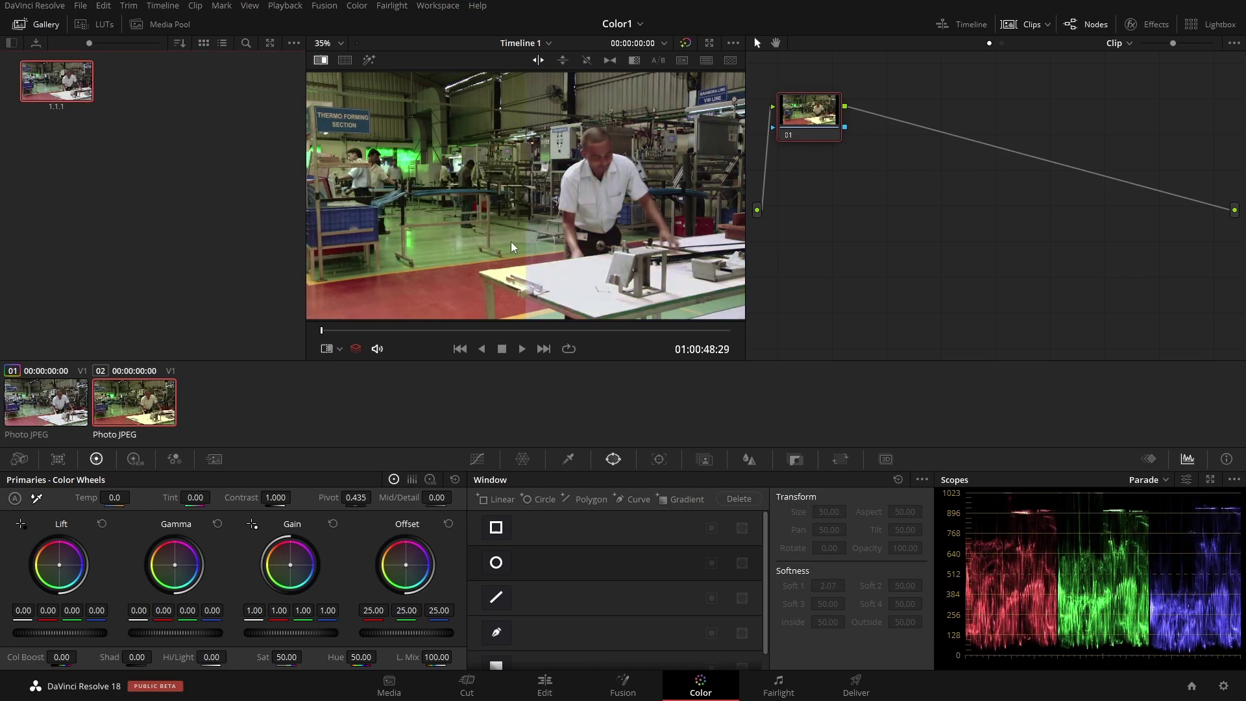
drag(531, 253, 604, 249)
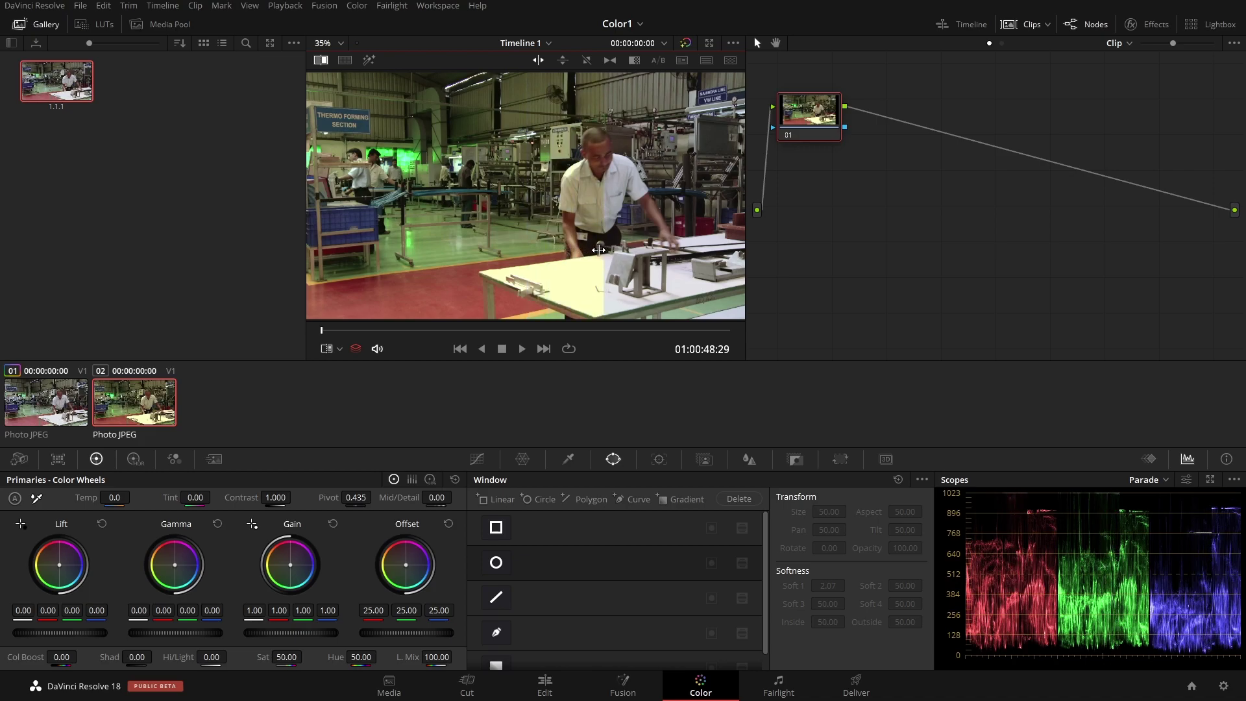
scroll(608, 213, up, 3)
scroll(651, 136, up, 2)
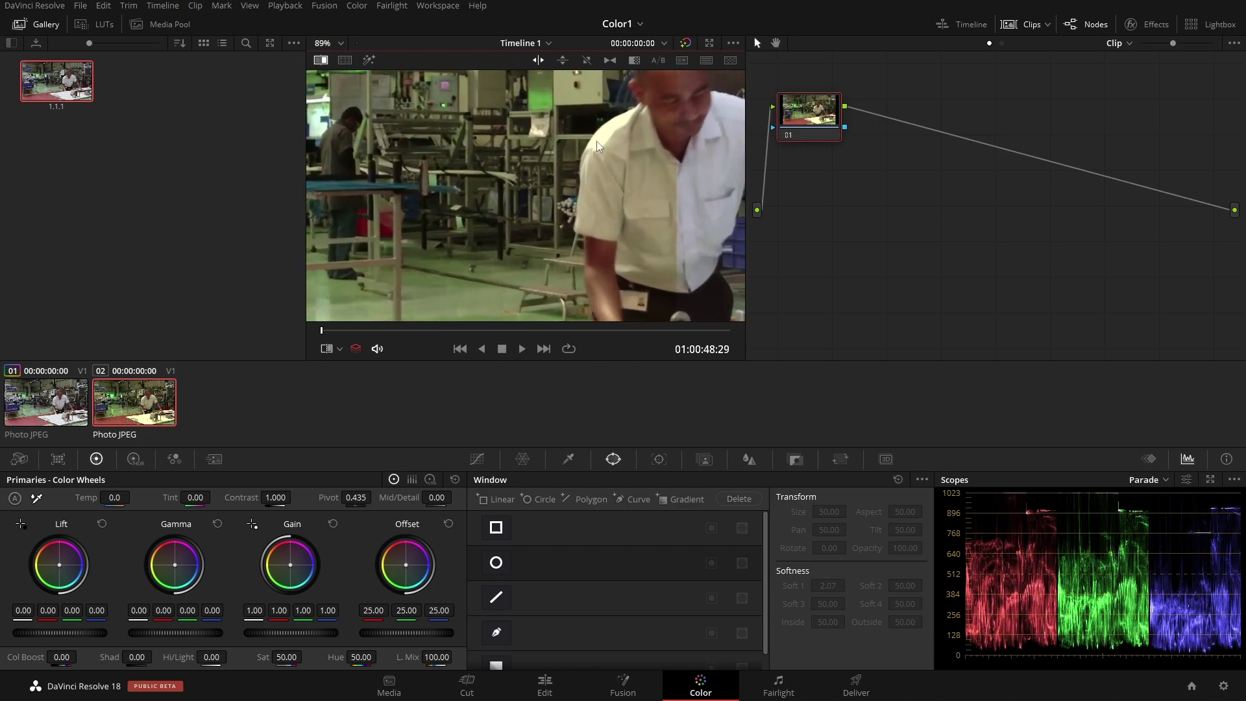
scroll(597, 141, up, 2)
scroll(561, 160, up, 2)
scroll(515, 195, down, 2)
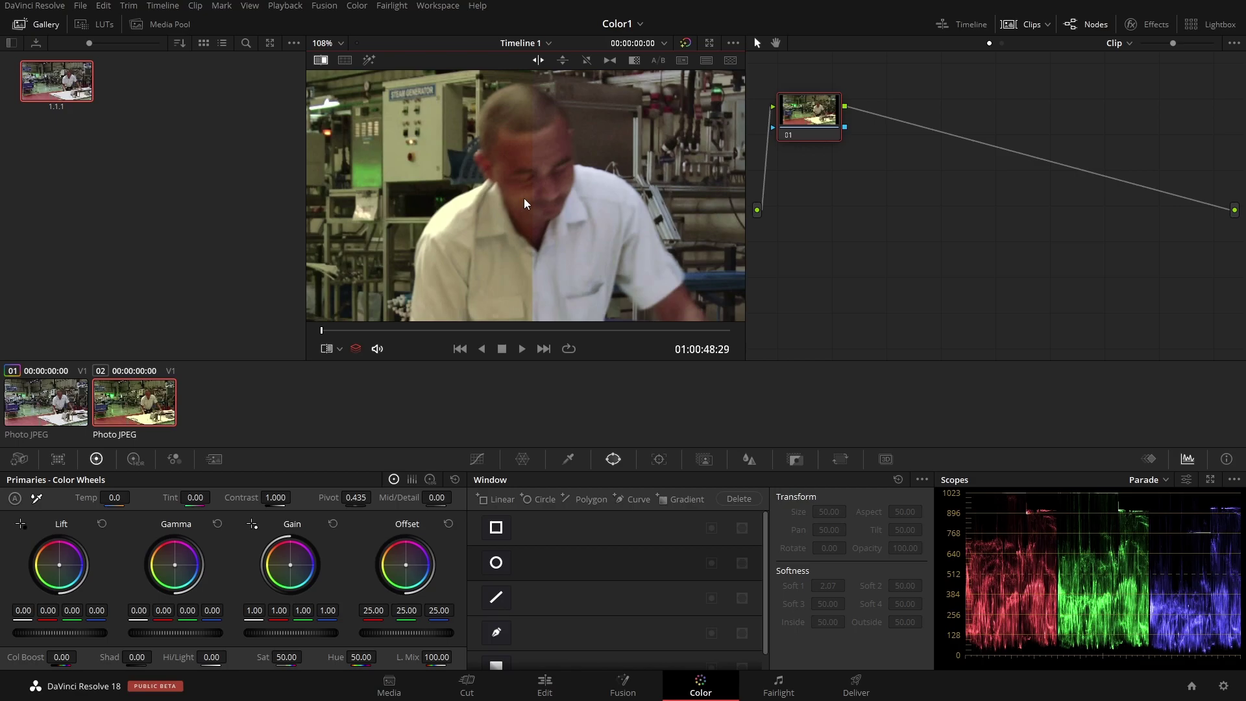
scroll(523, 198, down, 2)
scroll(519, 204, down, 1)
scroll(521, 213, down, 1)
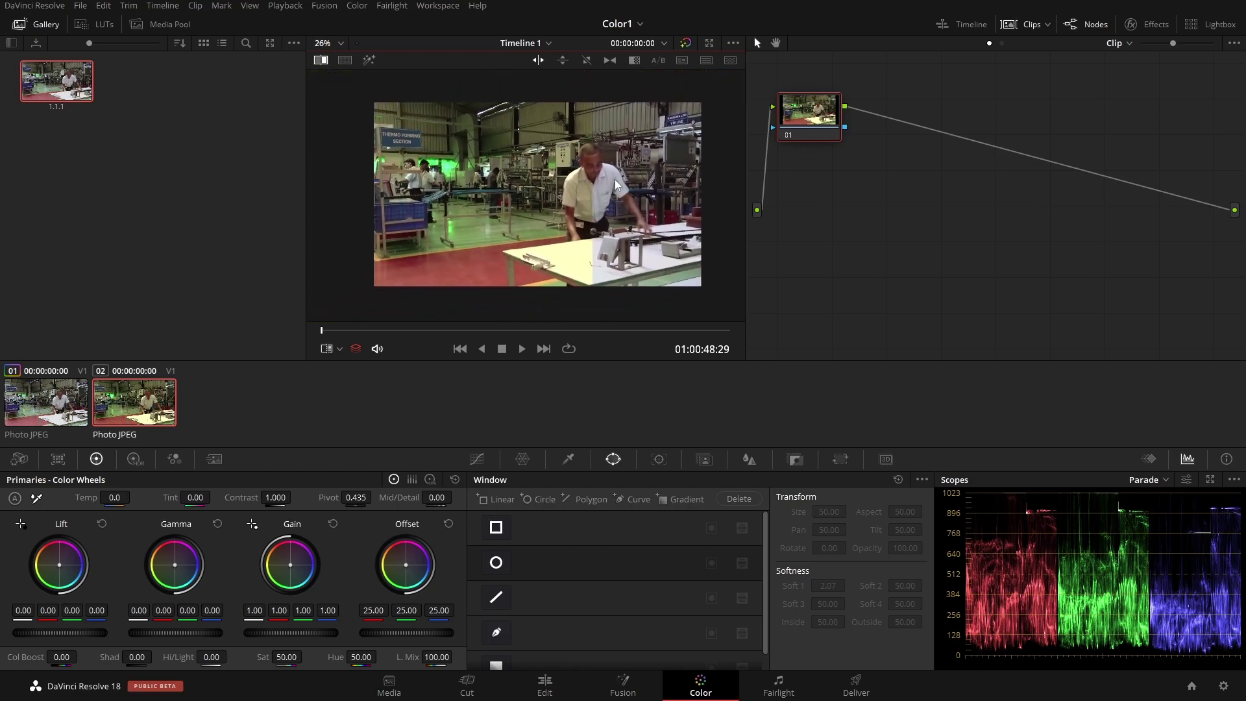
drag(672, 236, 620, 196)
mouse_move(56, 80)
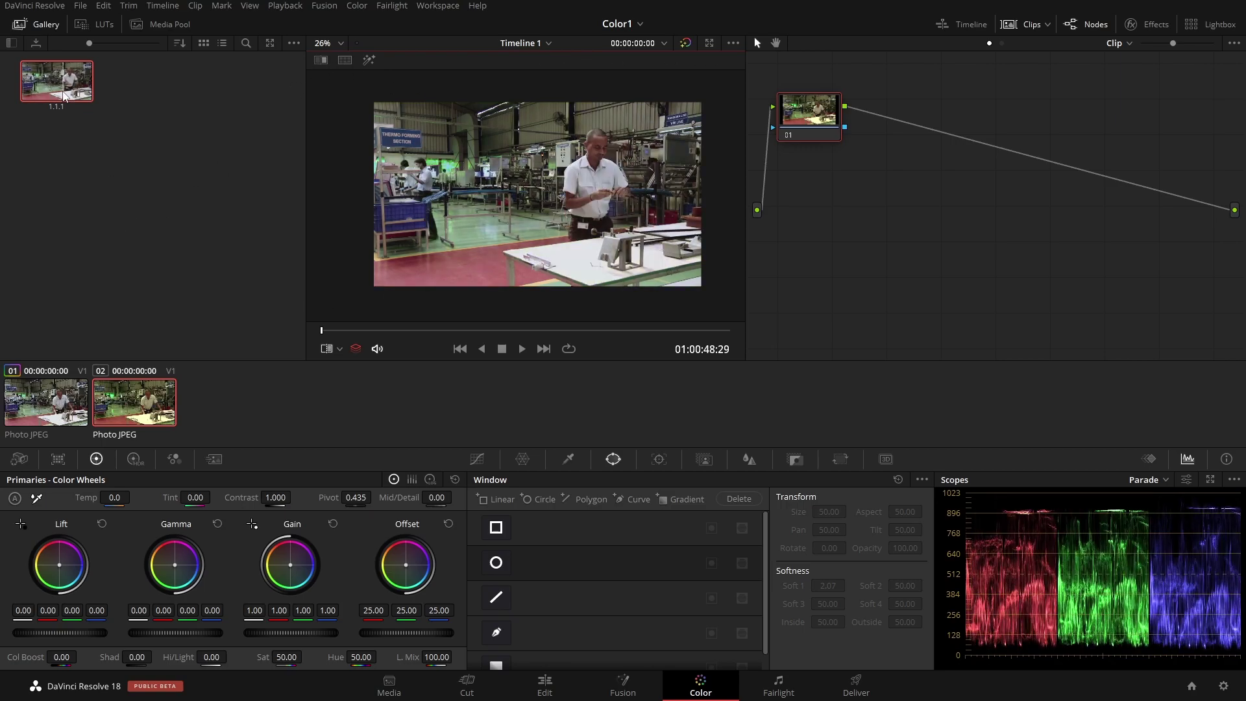
Step: Copy clip 01's grade onto clip 02, and save a bluer Offset version of clip 01 as still 1.1.2
middle_click(64, 95)
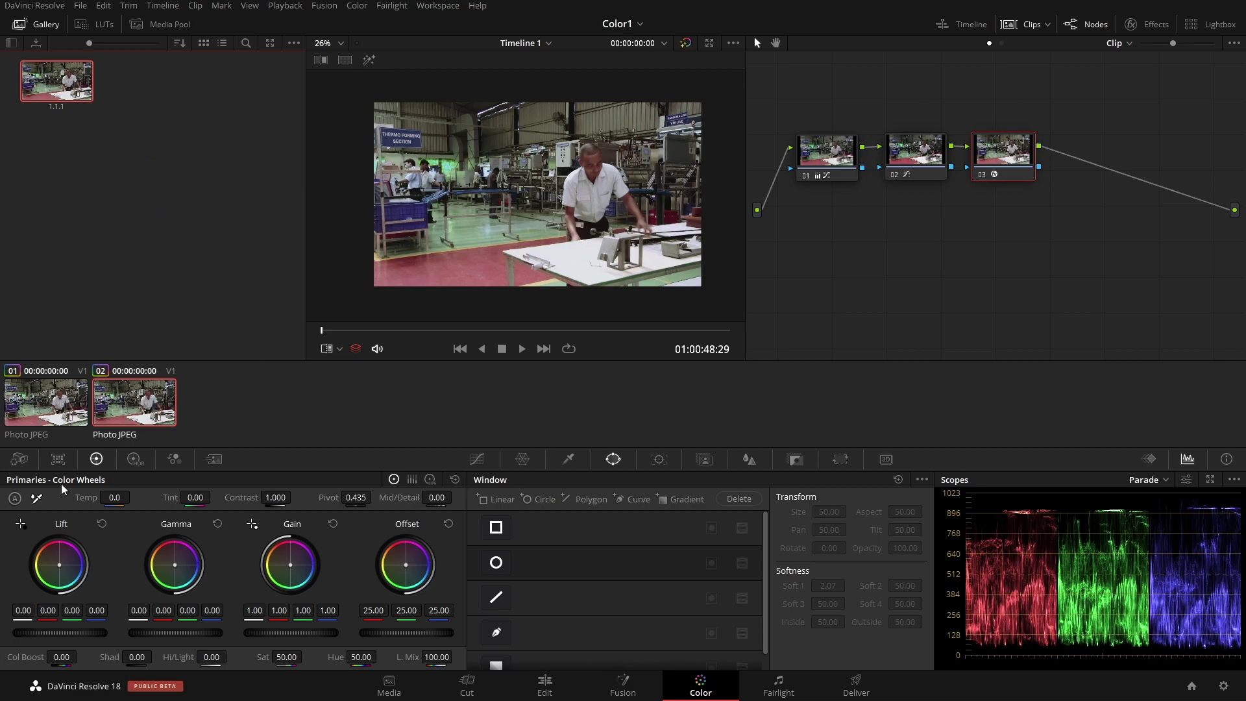
click(46, 409)
drag(407, 565, 413, 570)
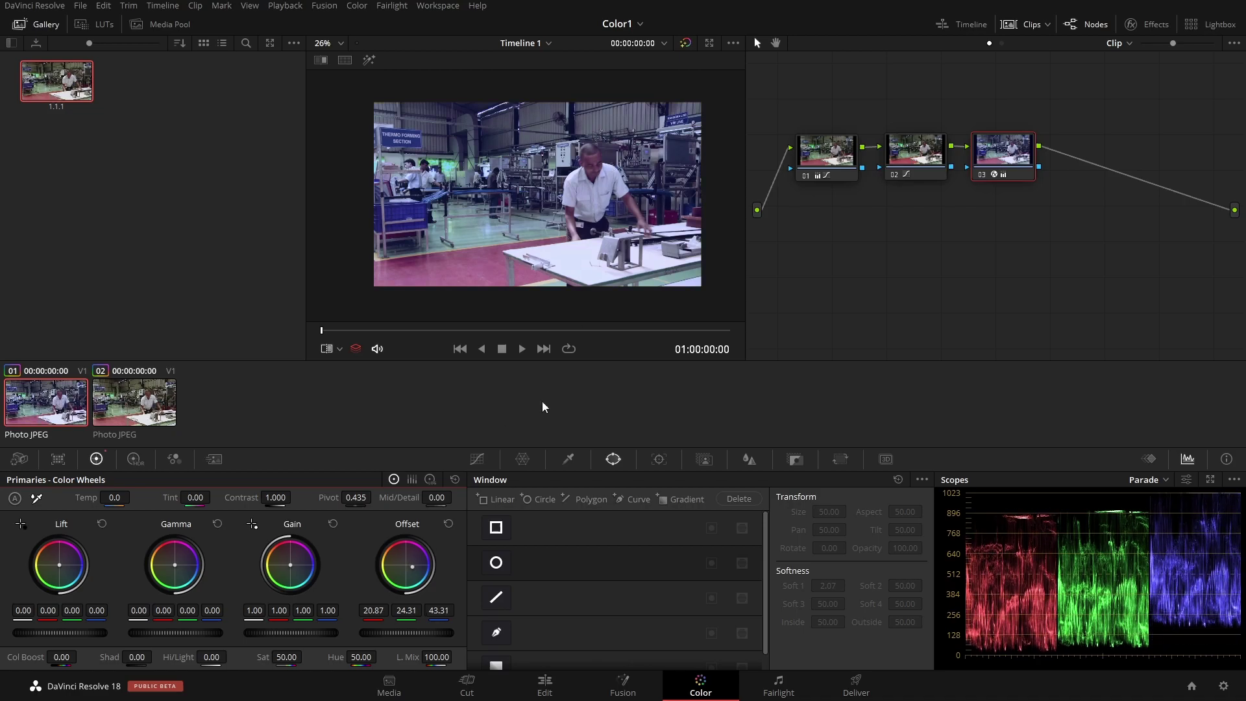
right_click(582, 179)
click(618, 194)
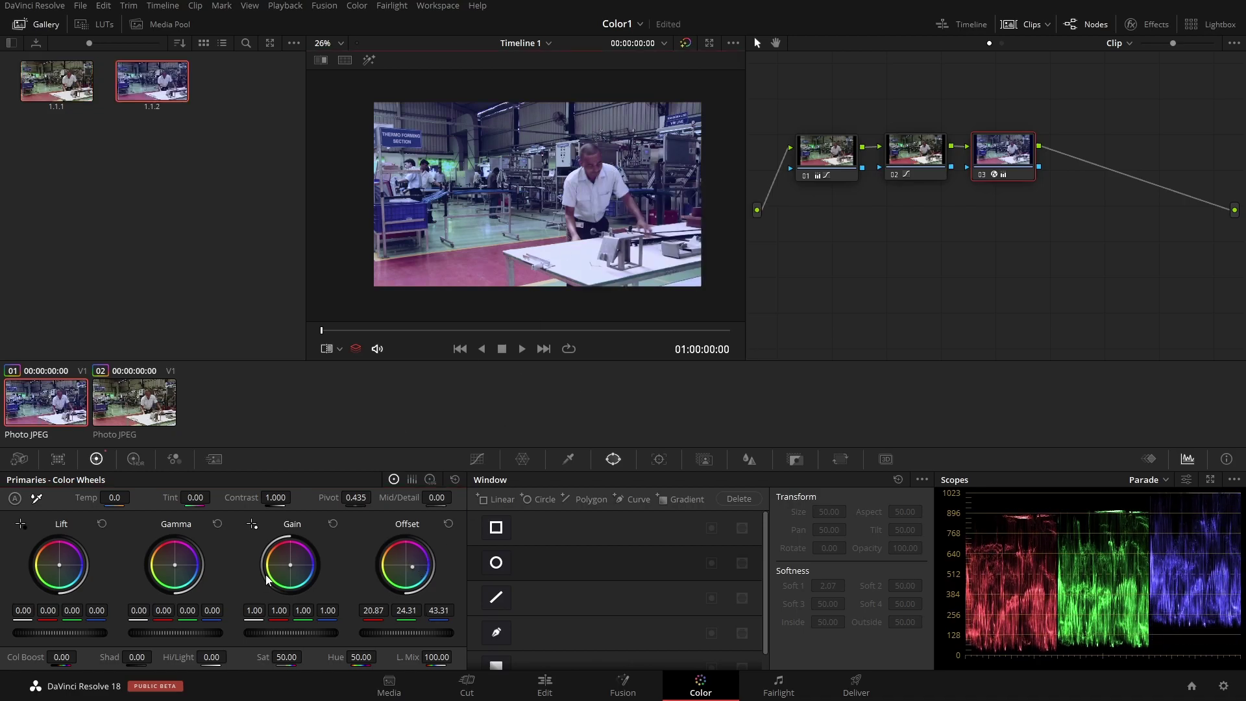
Step: Save a magenta Gain version as still 1.1.3, then select clip 02 and shift the node graph
drag(266, 575, 279, 551)
right_click(551, 222)
click(547, 235)
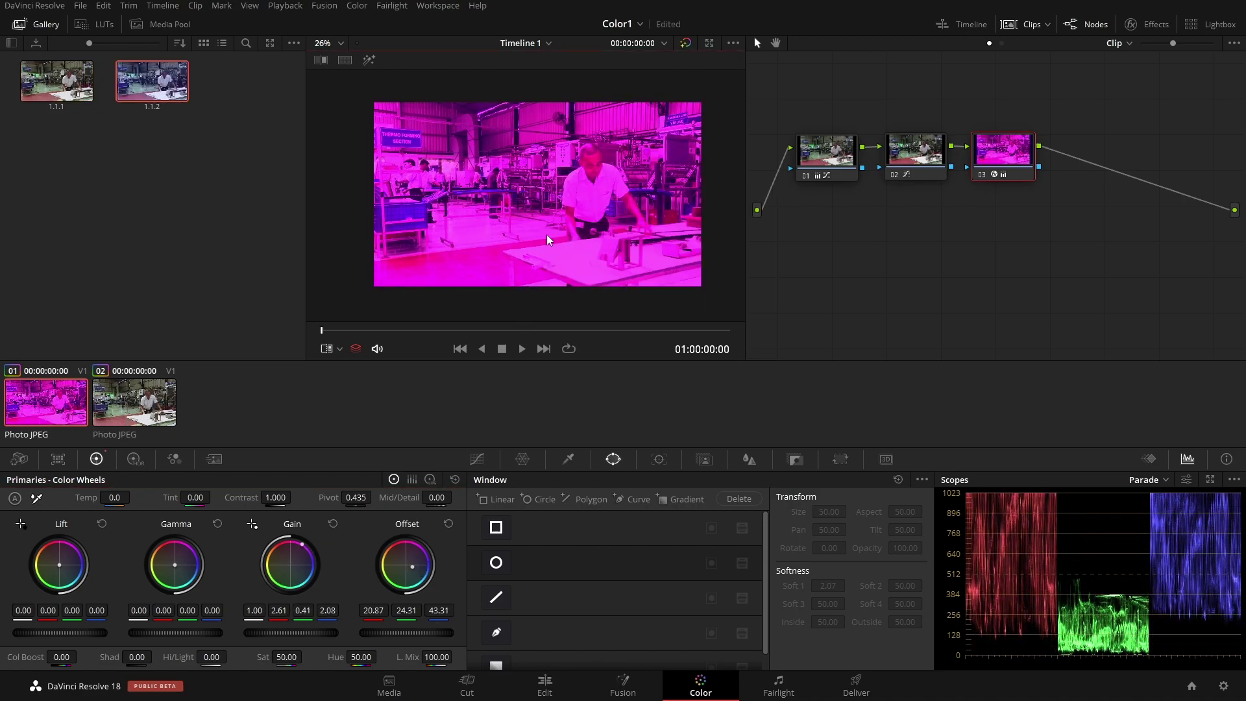
click(128, 418)
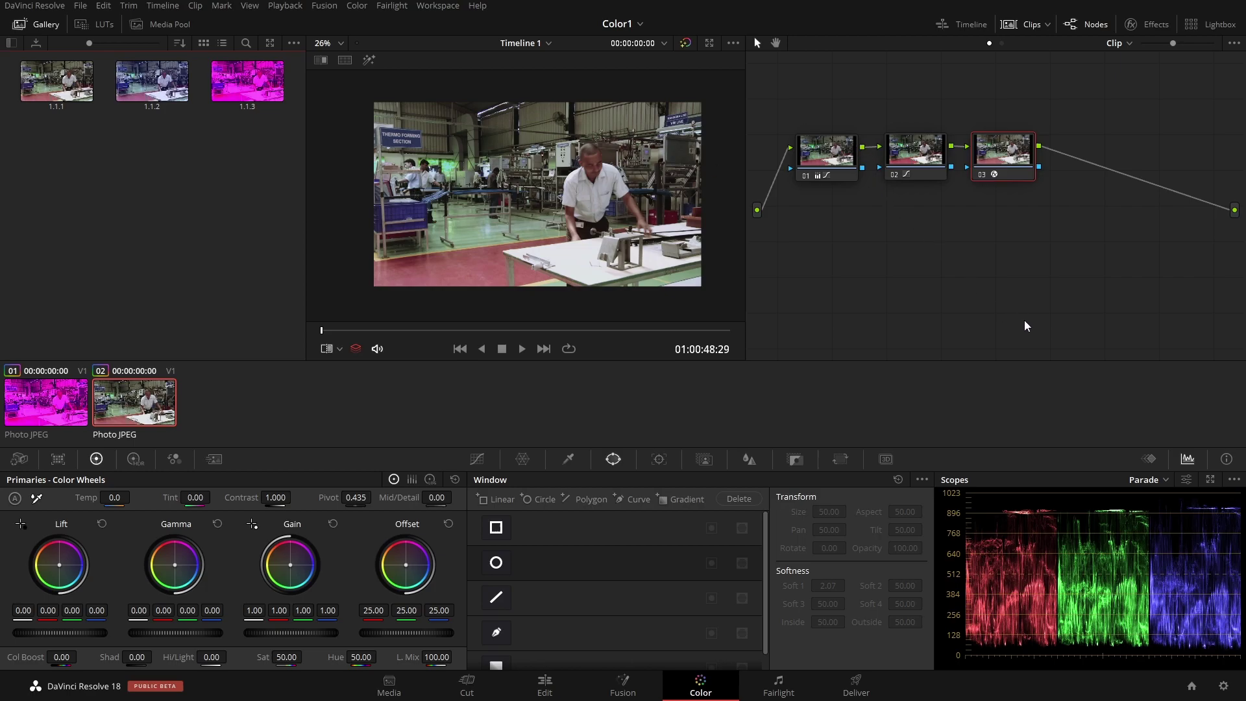
drag(941, 299, 937, 262)
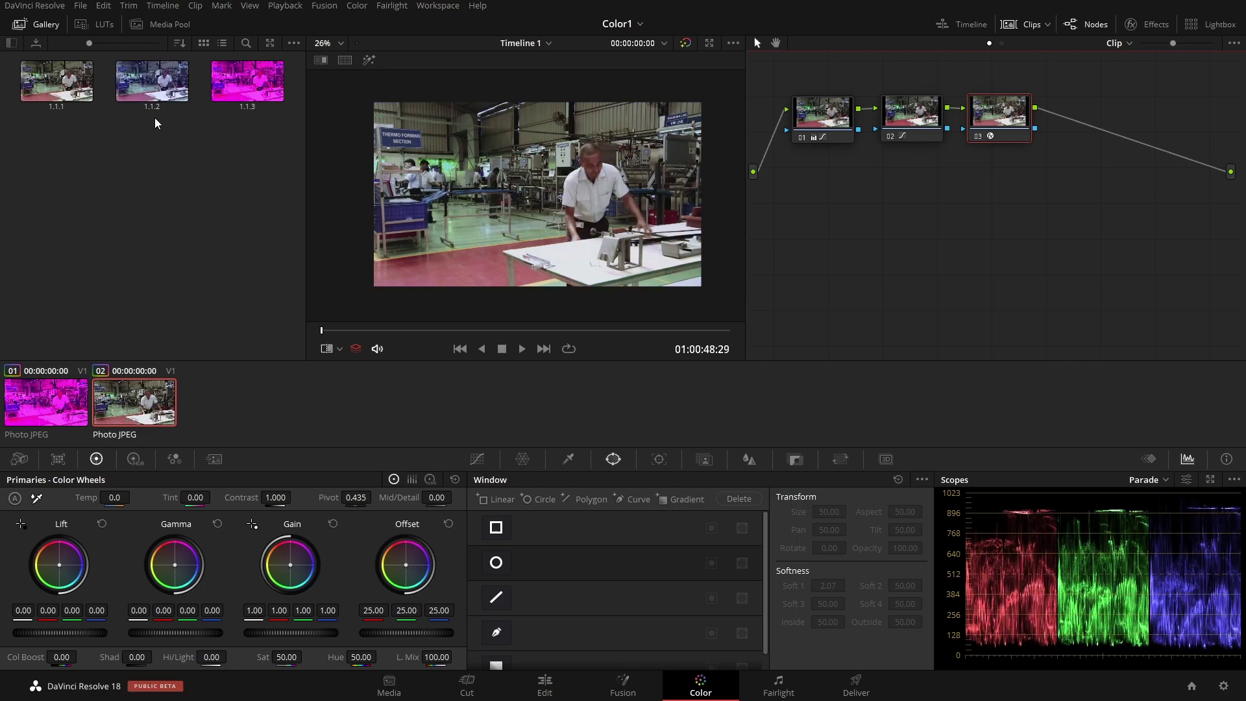
Step: Copy node 01 from still 1.1.2's node graph into the grade as node 04
right_click(148, 83)
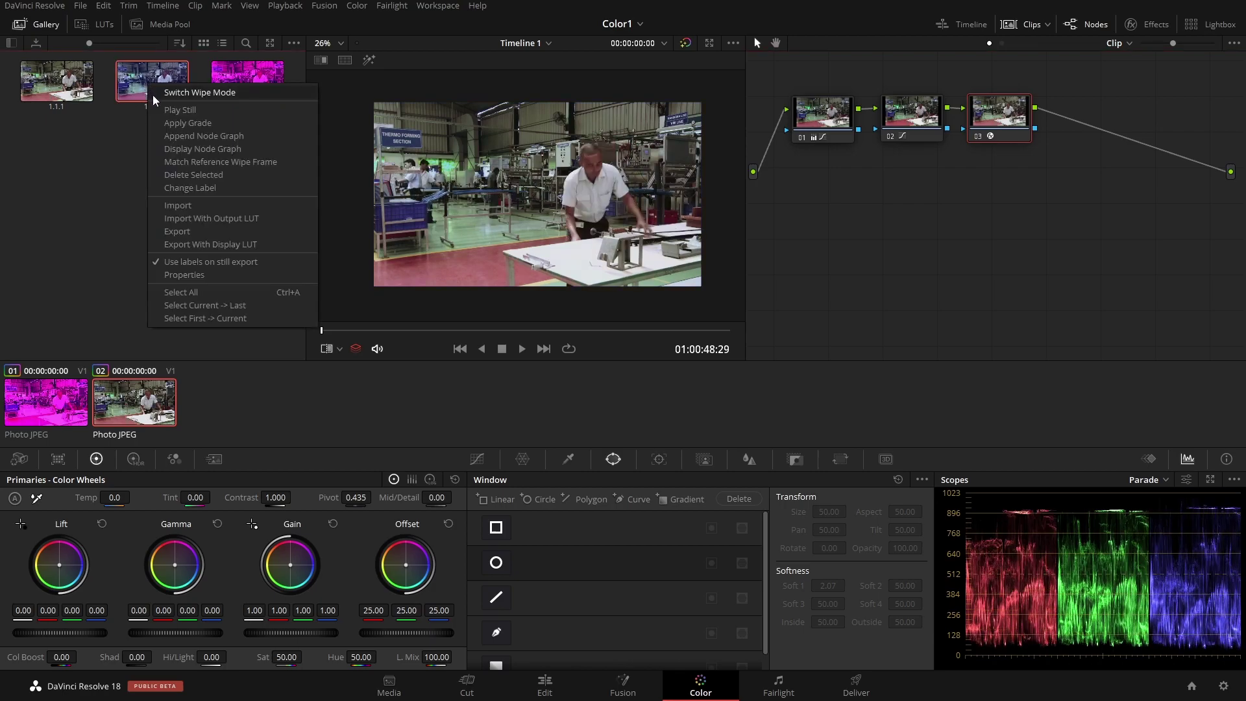
click(174, 151)
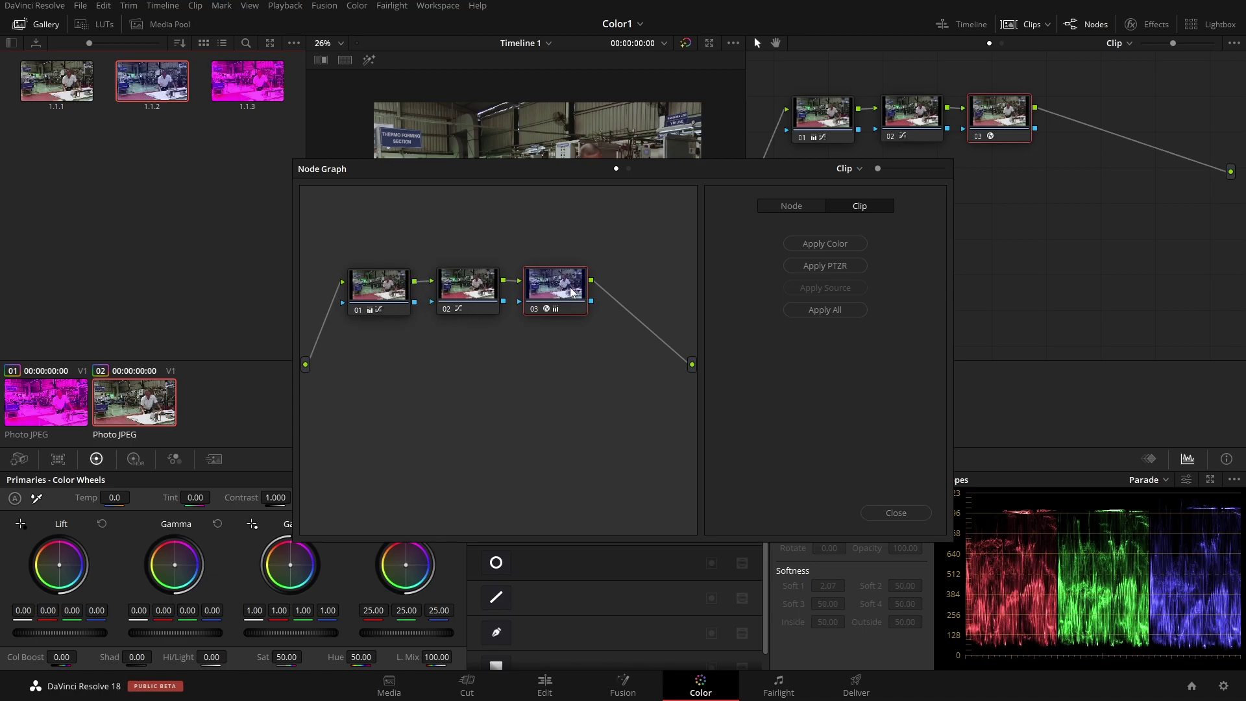
drag(378, 296, 1110, 137)
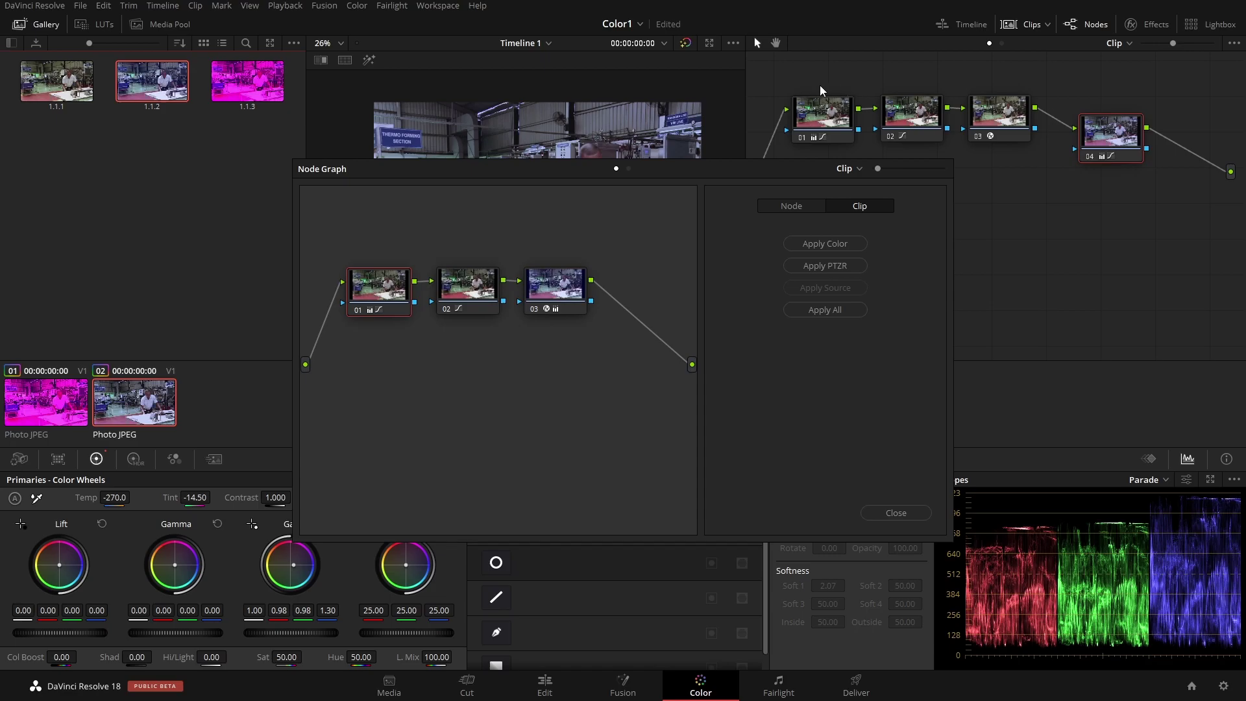
click(894, 513)
Step: Label node 04 'abcd' and save the grade as still 1.2.1
right_click(1096, 136)
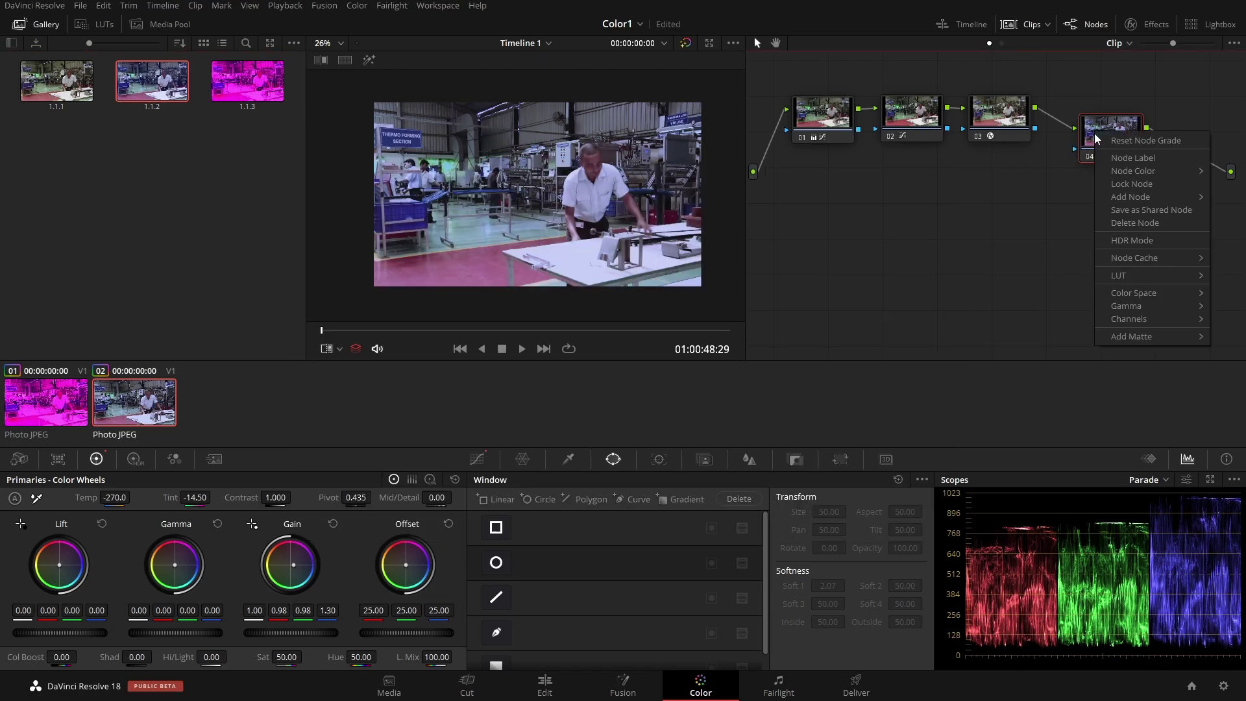
click(1134, 157)
text(abcd)
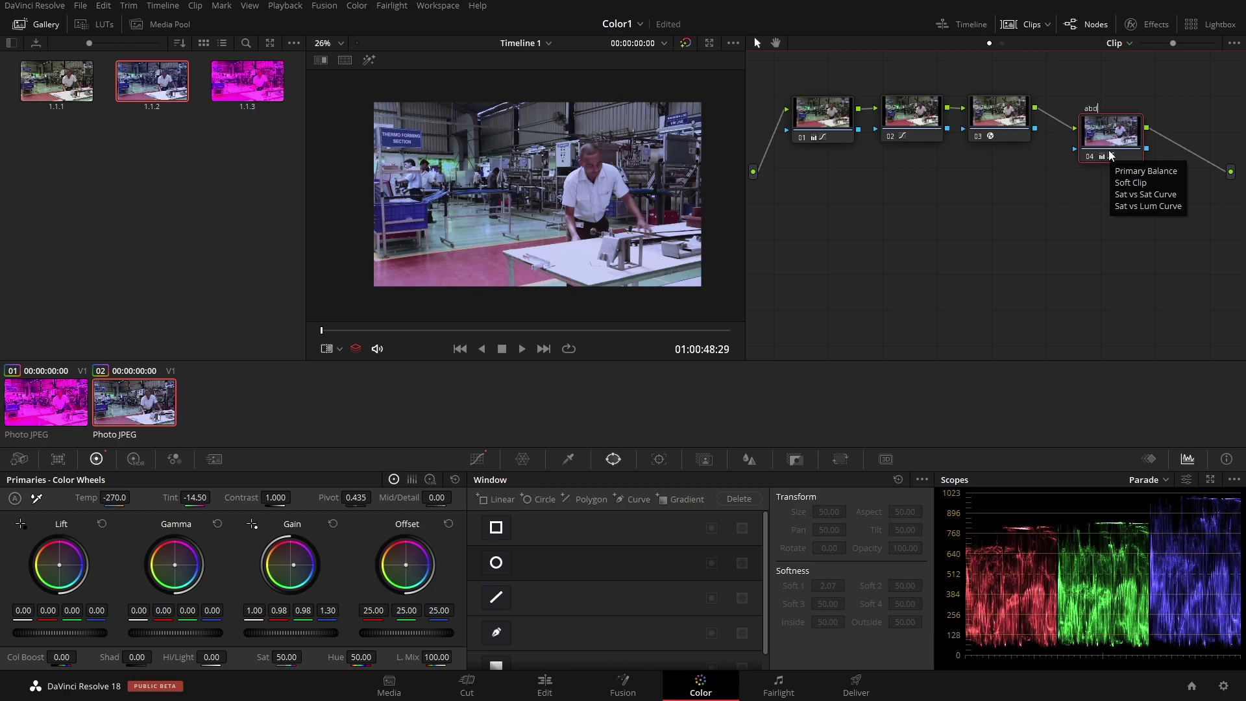
right_click(580, 184)
click(611, 190)
Step: Check still 1.2.1's node graph, then move the abcd node up and left
right_click(60, 152)
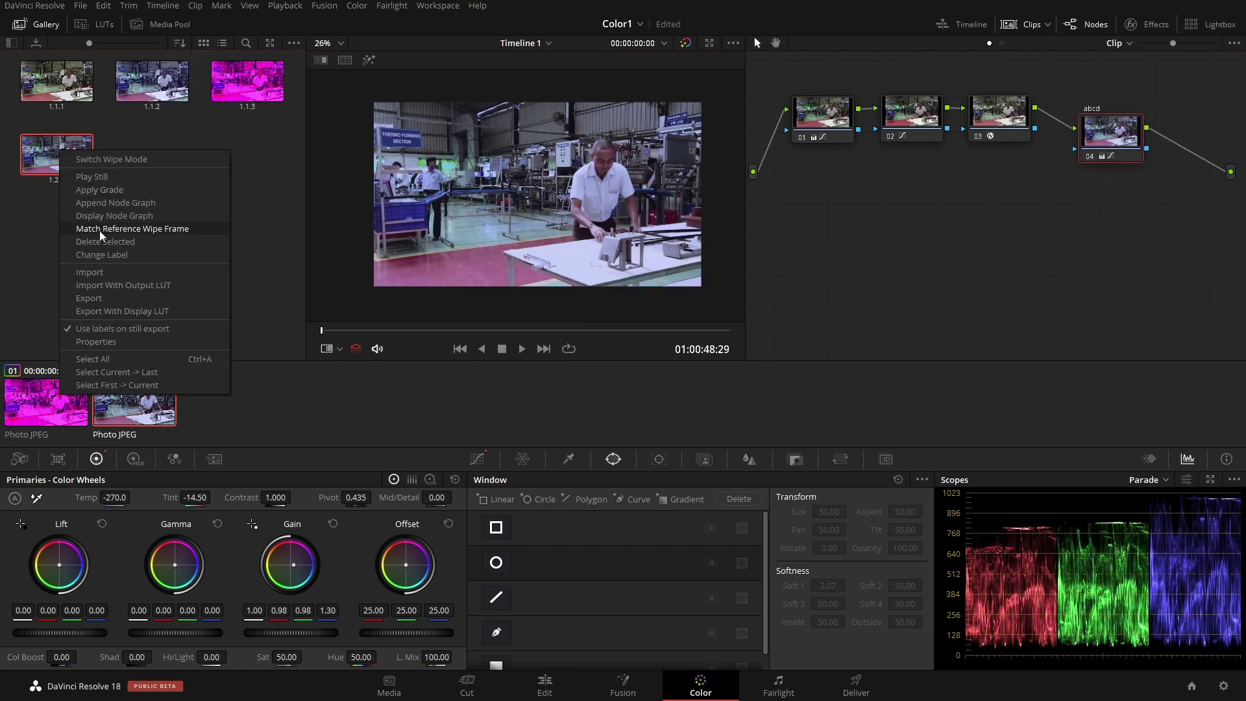
click(114, 216)
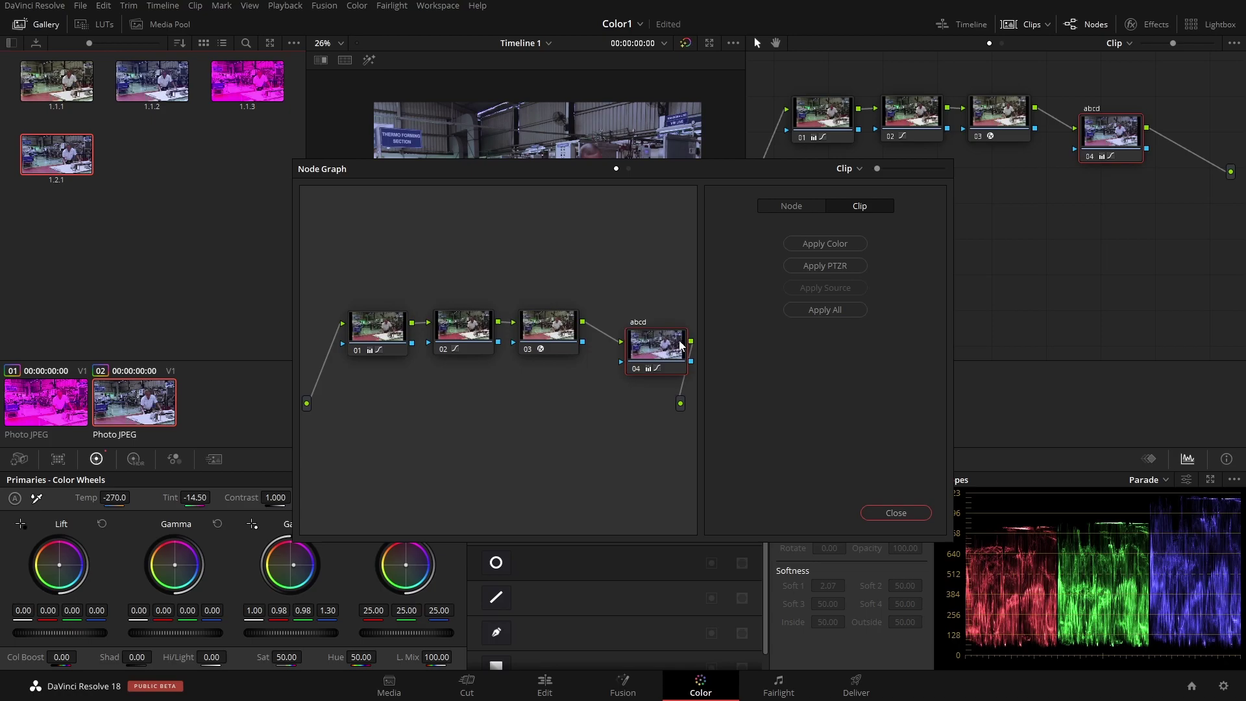
click(879, 515)
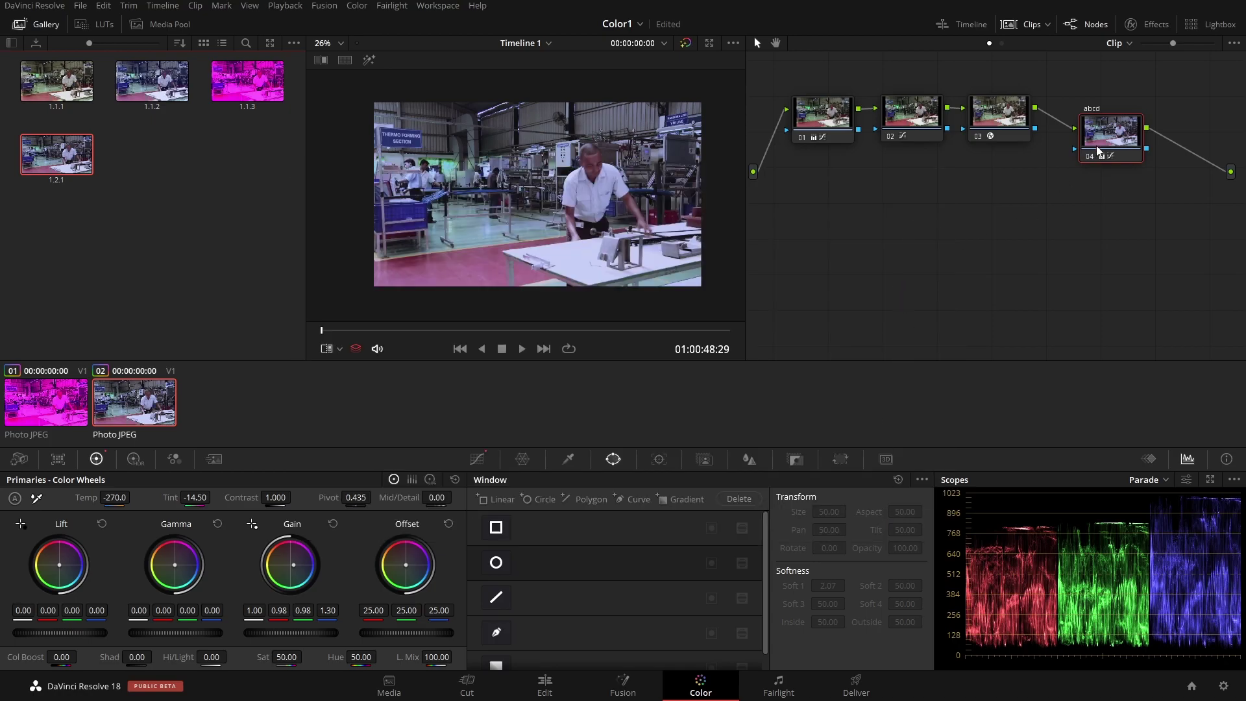
drag(1103, 133, 1089, 113)
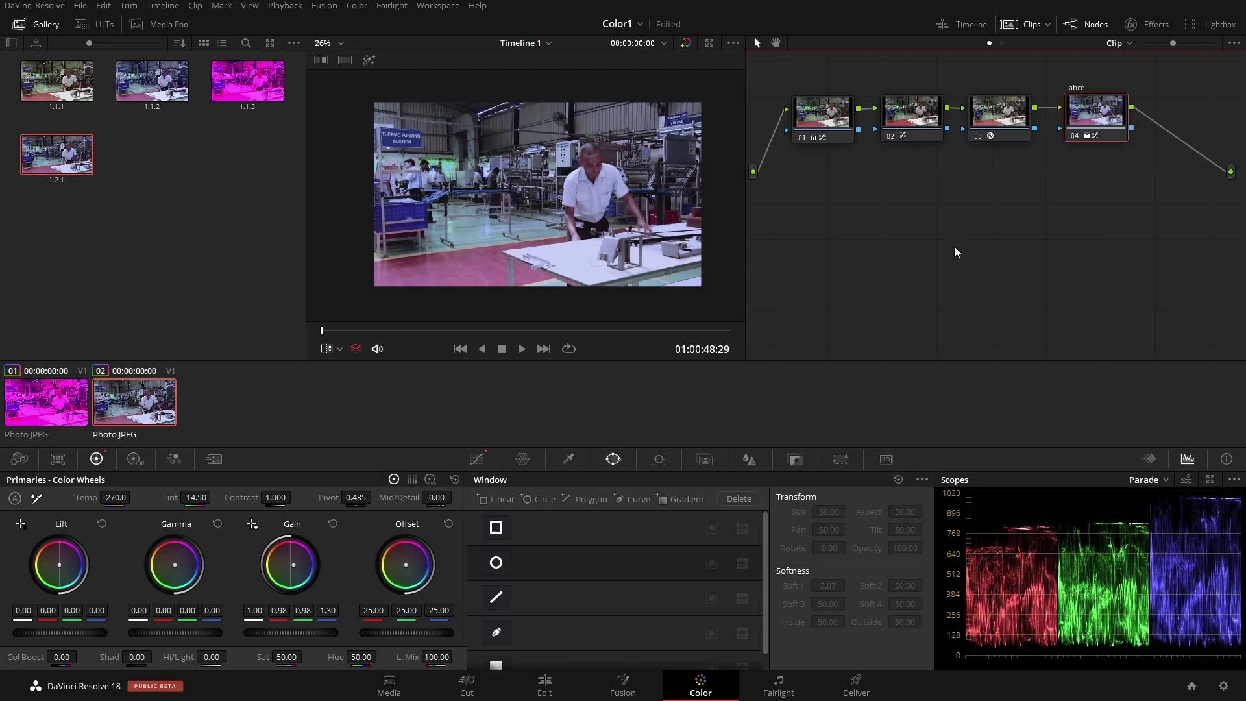
Step: In project Color2, drop the Media Pool clips onto a new Edit-page timeline, then return to Color
click(640, 28)
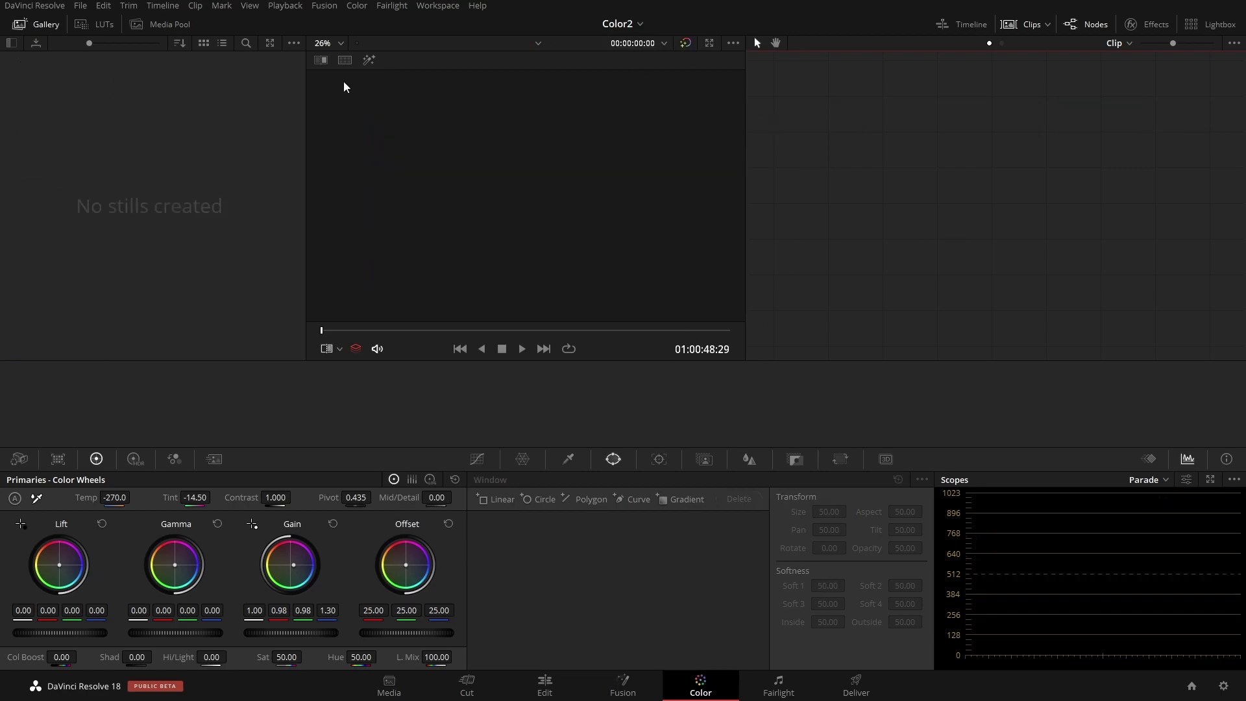
click(545, 686)
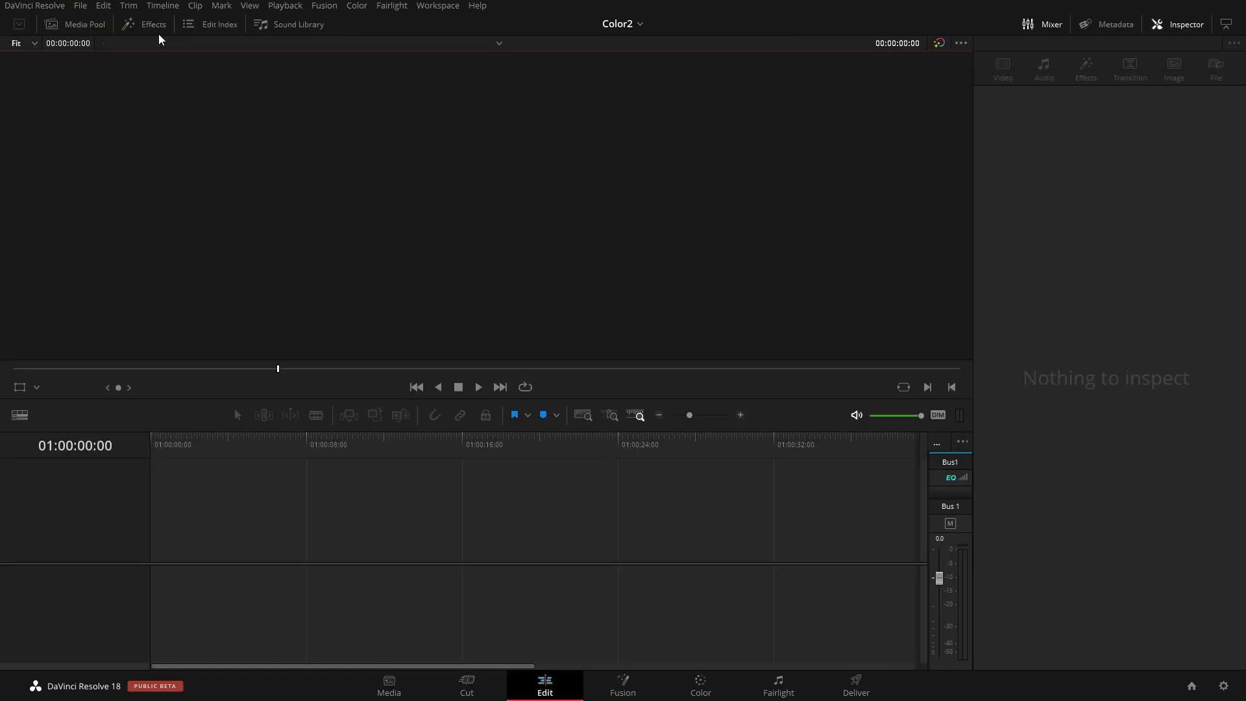
click(76, 24)
mouse_move(194, 167)
mouse_down()
mouse_move(148, 75)
mouse_move(191, 568)
mouse_move(162, 573)
mouse_up()
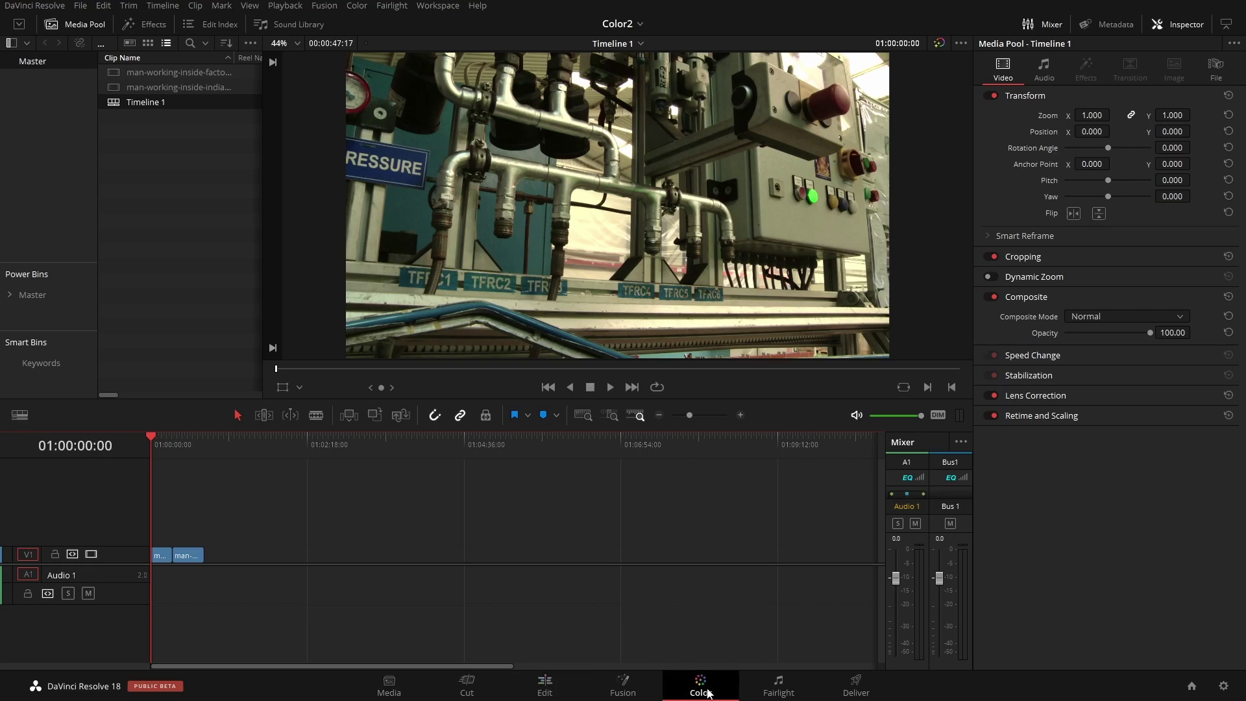
click(709, 693)
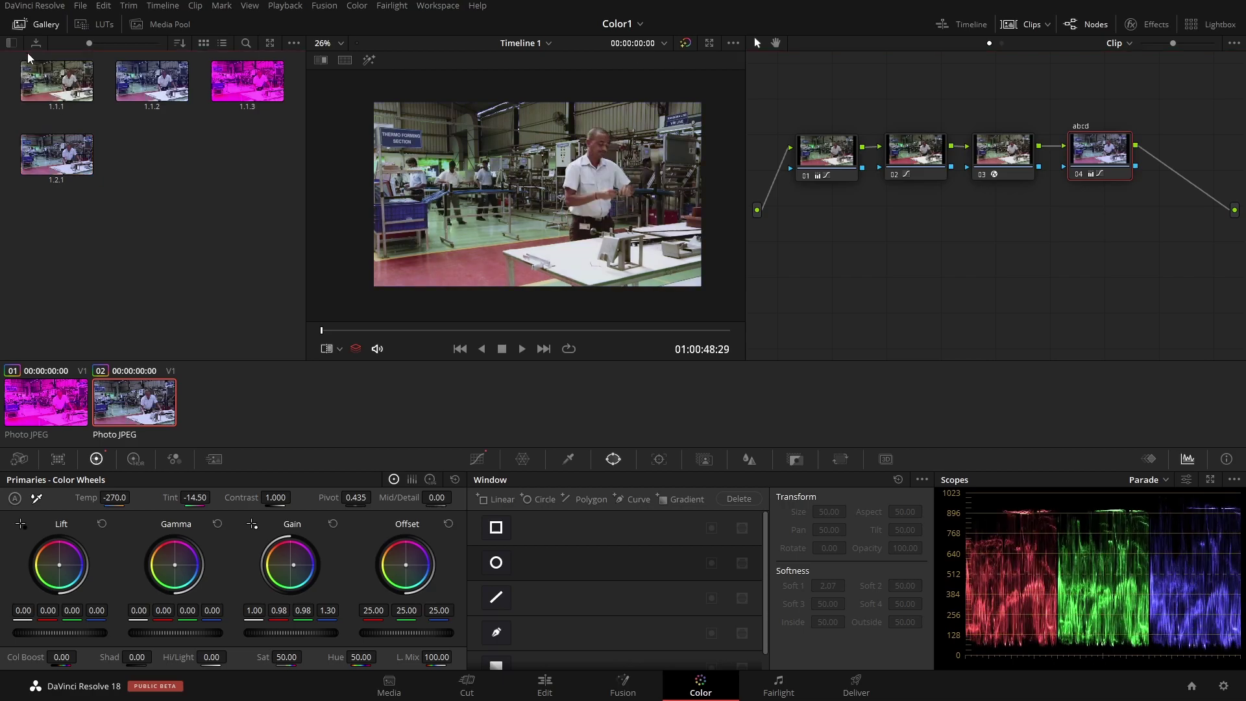
Step: Show the gallery album sidebar and select the empty PowerGrade 1 album
click(12, 43)
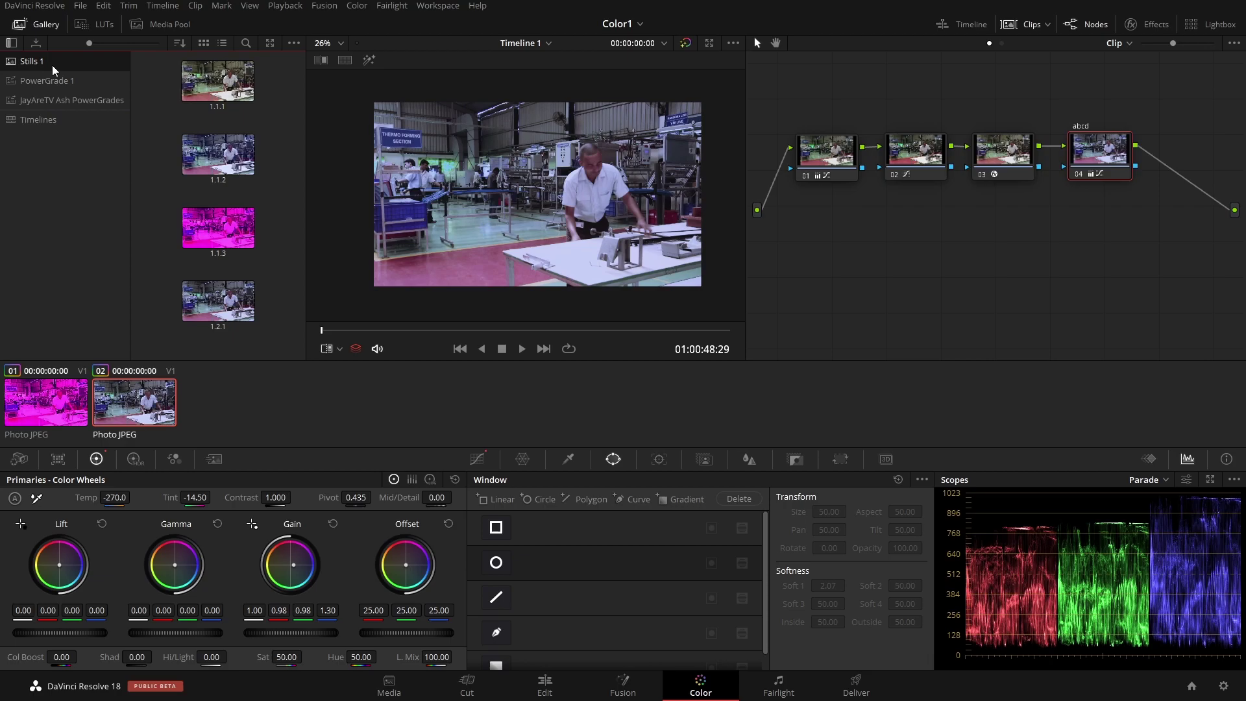
click(26, 84)
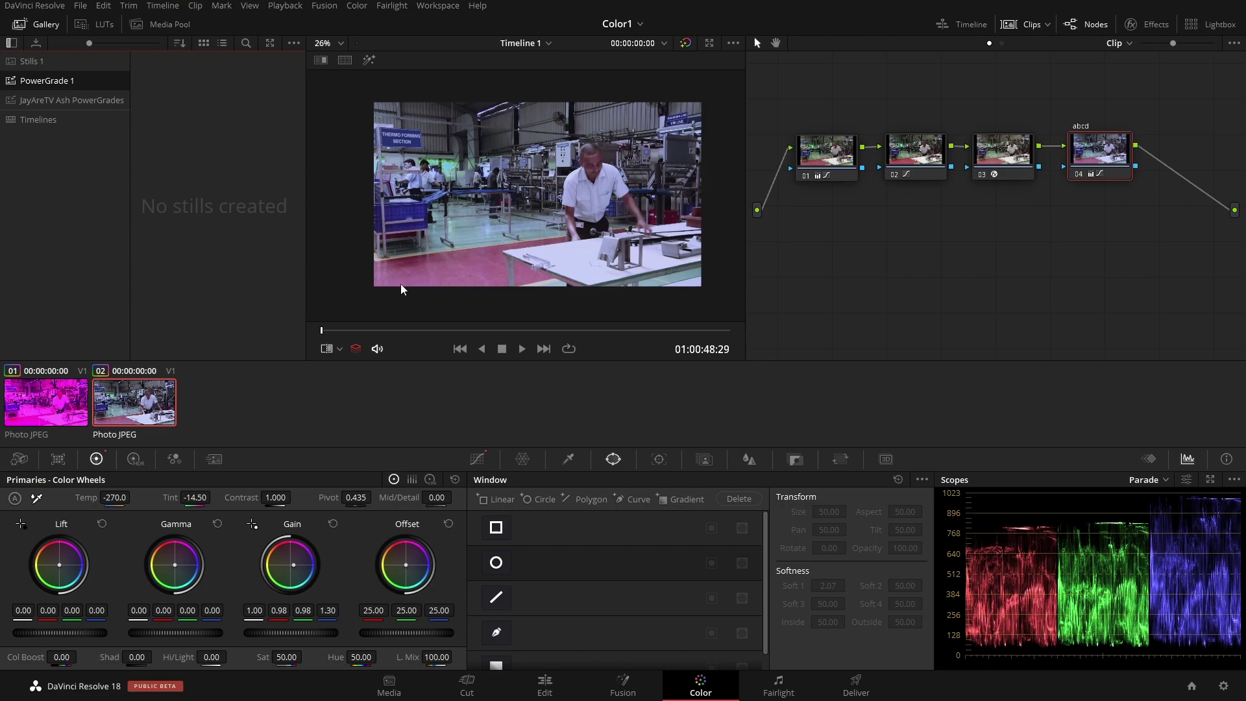
Step: Delete the abcd node, grab the three-node grade into PowerGrade 1, and switch to Color2
key(Delete)
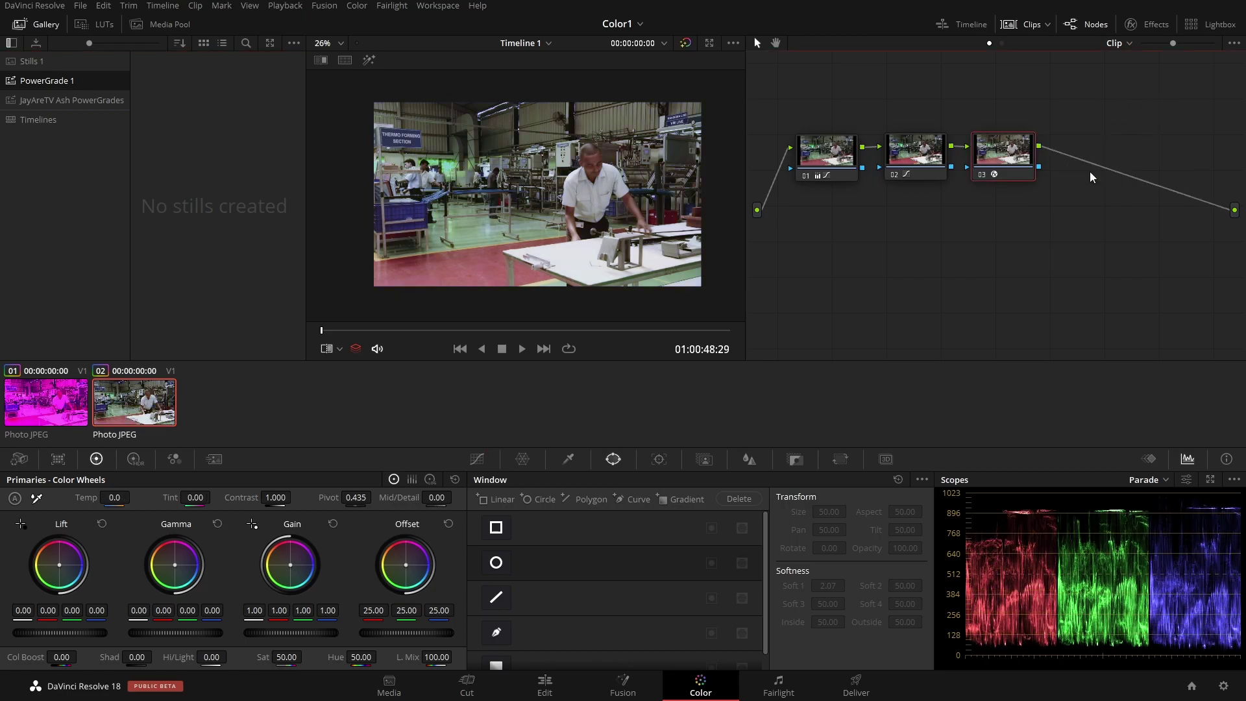
right_click(632, 176)
click(675, 183)
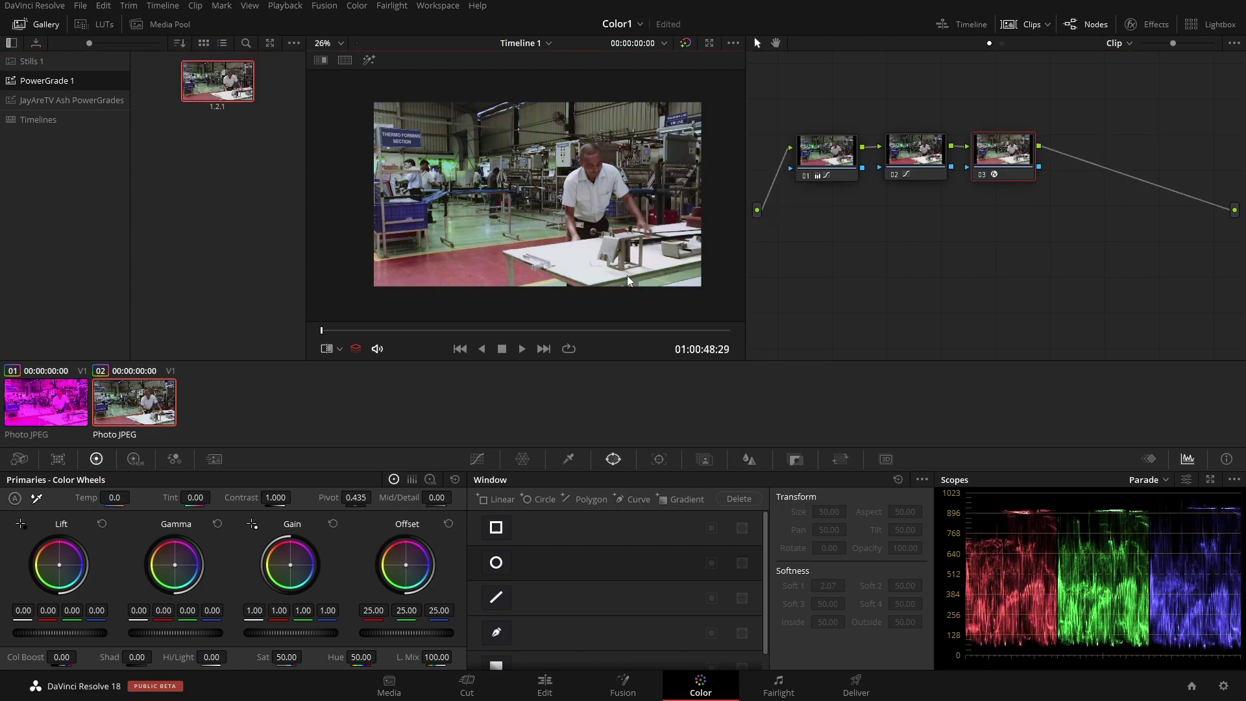
click(640, 45)
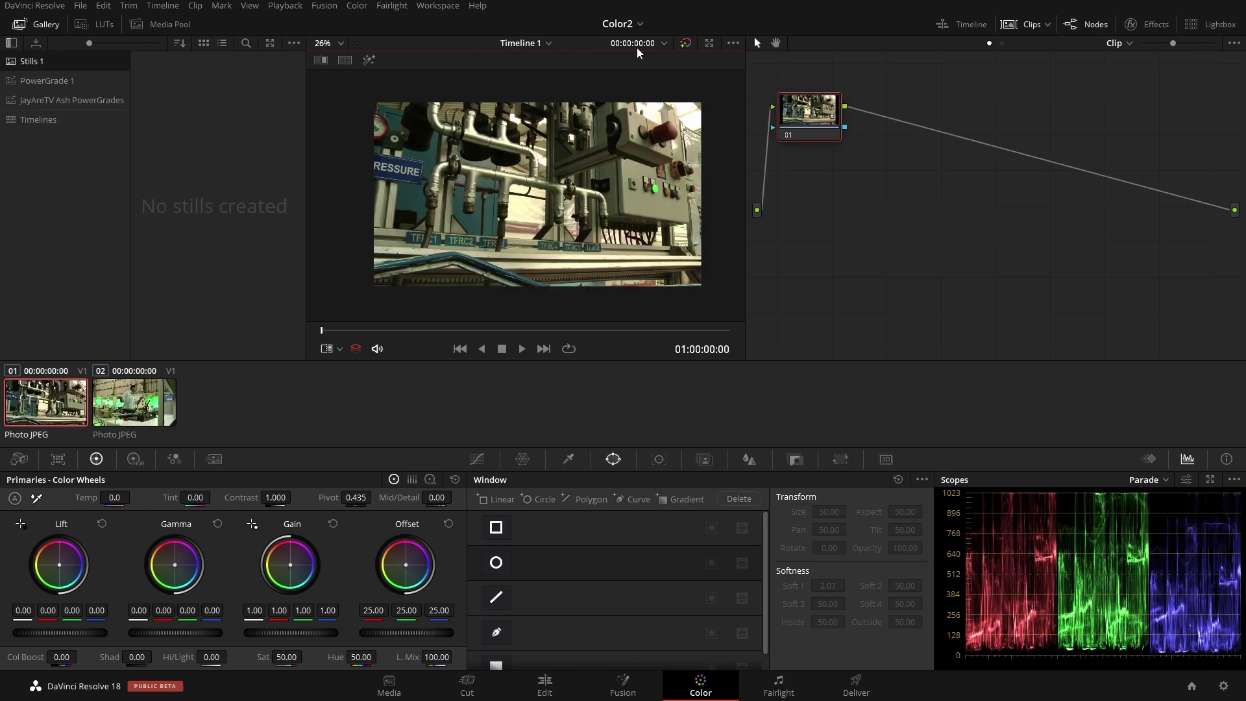
Step: Apply PowerGrade 1's still to clips 01 and 02, then hide the Gallery and enlarge the preview
click(40, 81)
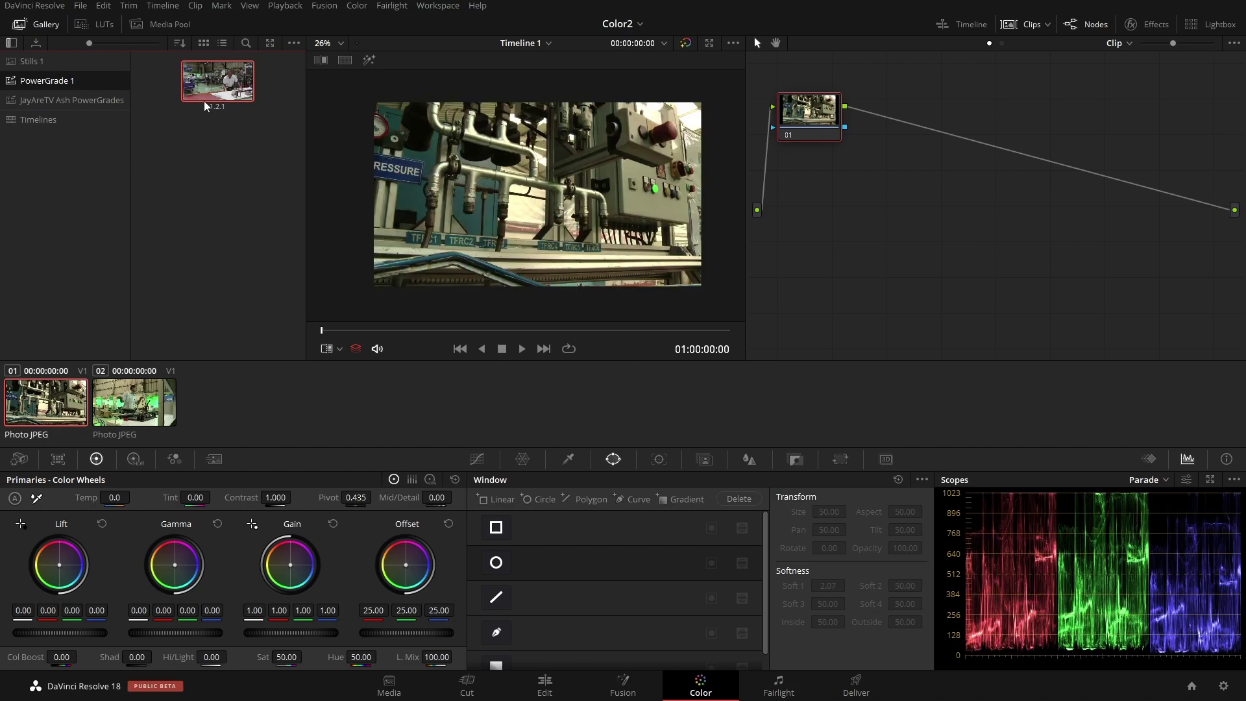
middle_click(212, 91)
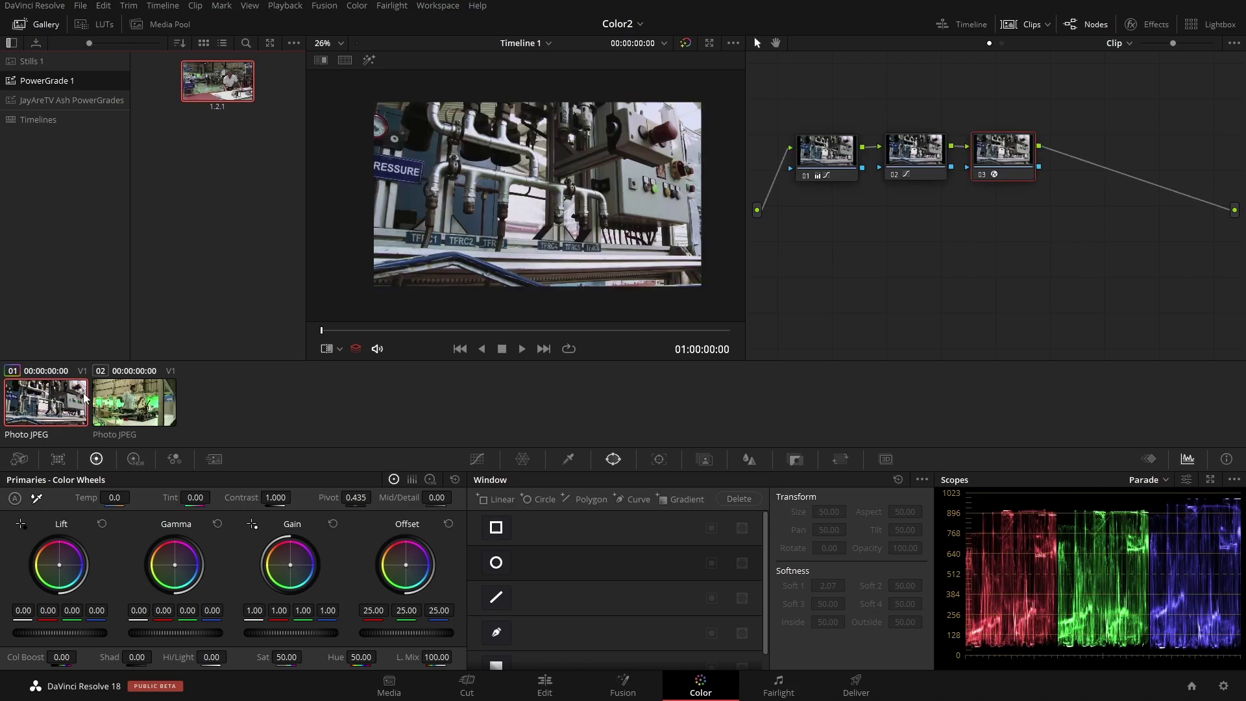
click(133, 403)
key(shift+equal)
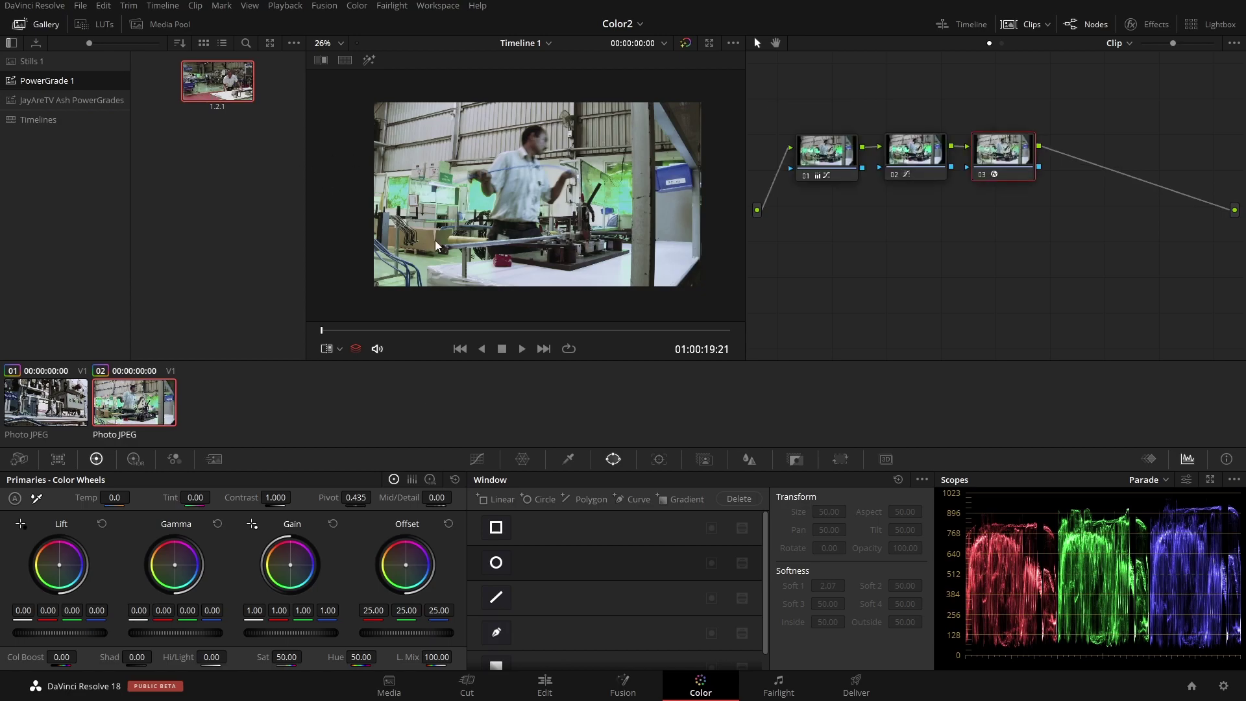
click(40, 24)
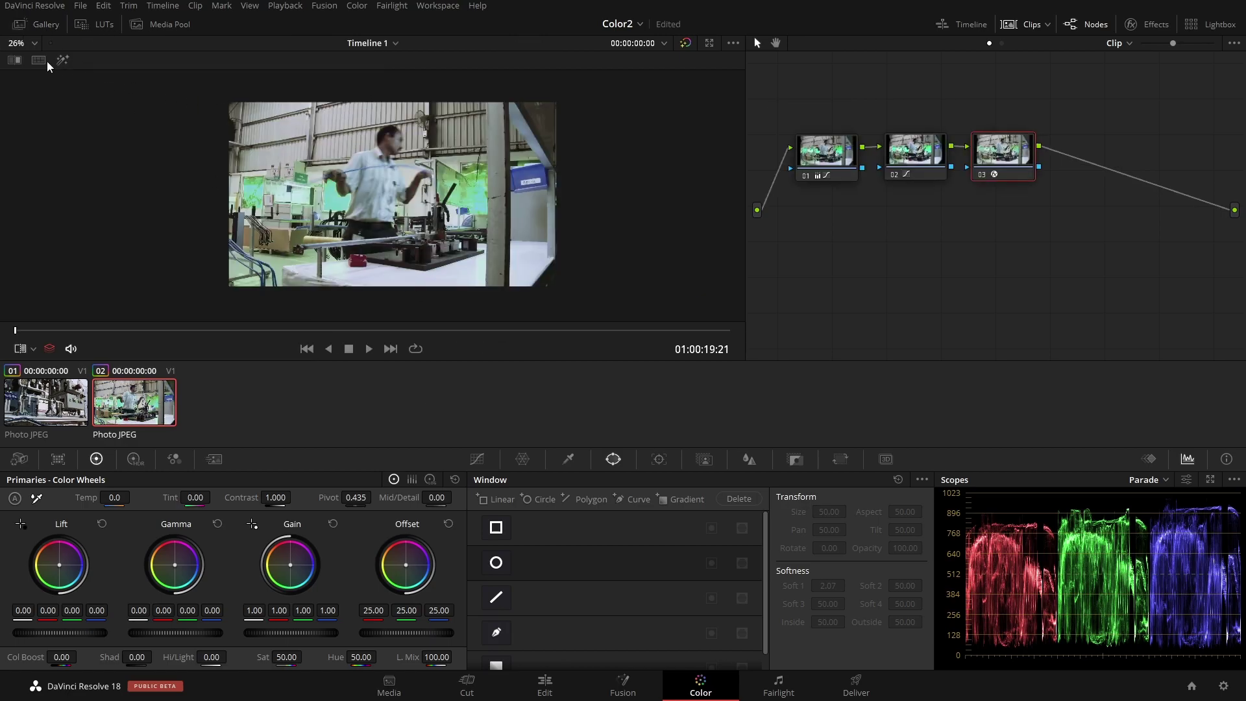
click(30, 42)
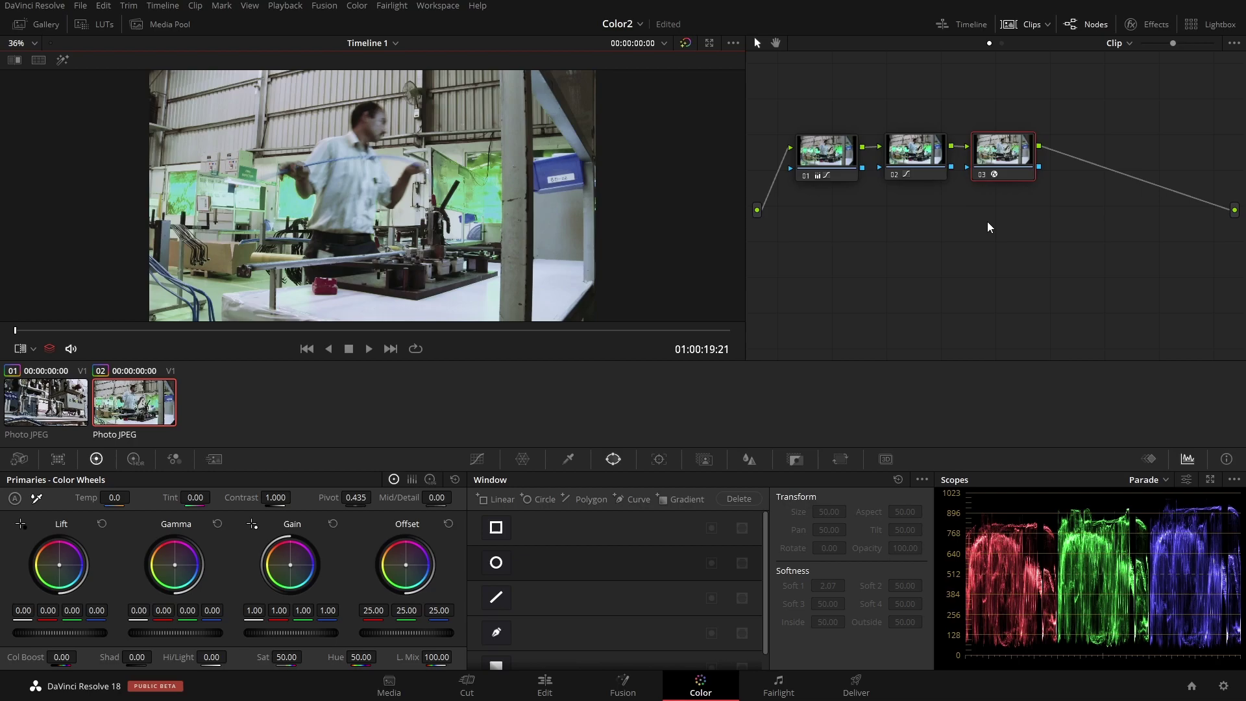
Step: Show the JayAreTV Ash PowerGrades album full-width, then delete nodes 01 and 02
click(39, 26)
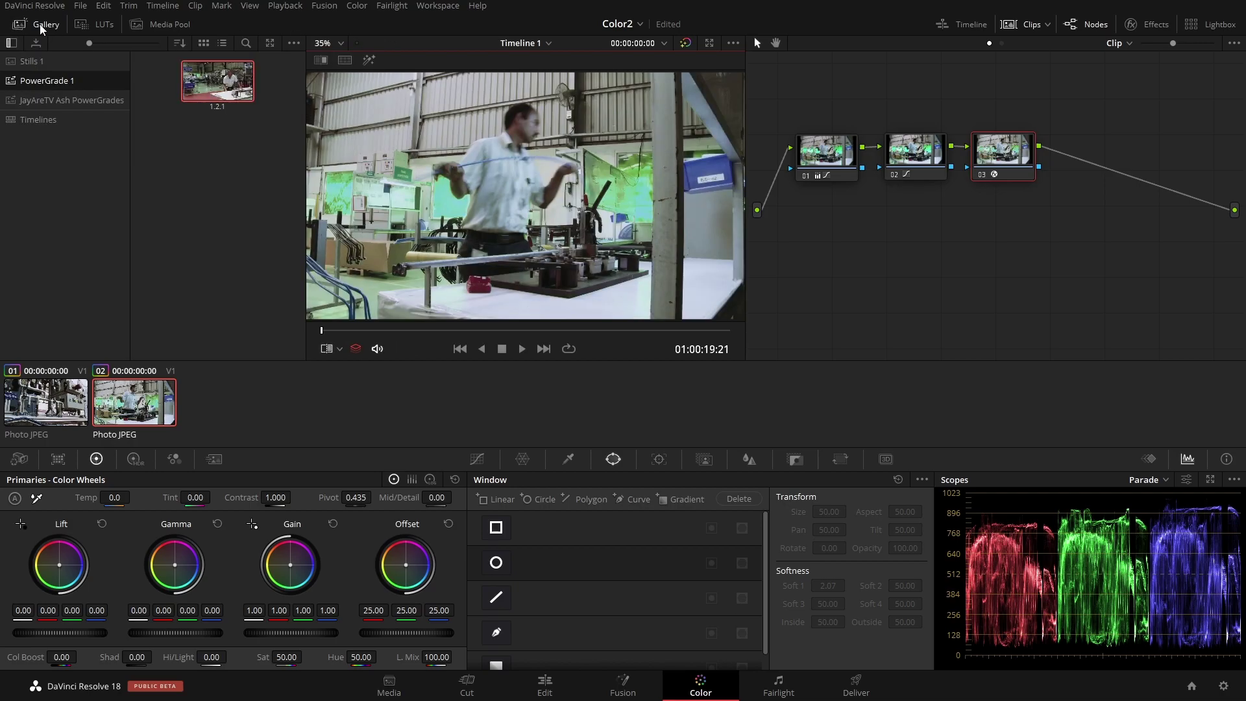
click(46, 103)
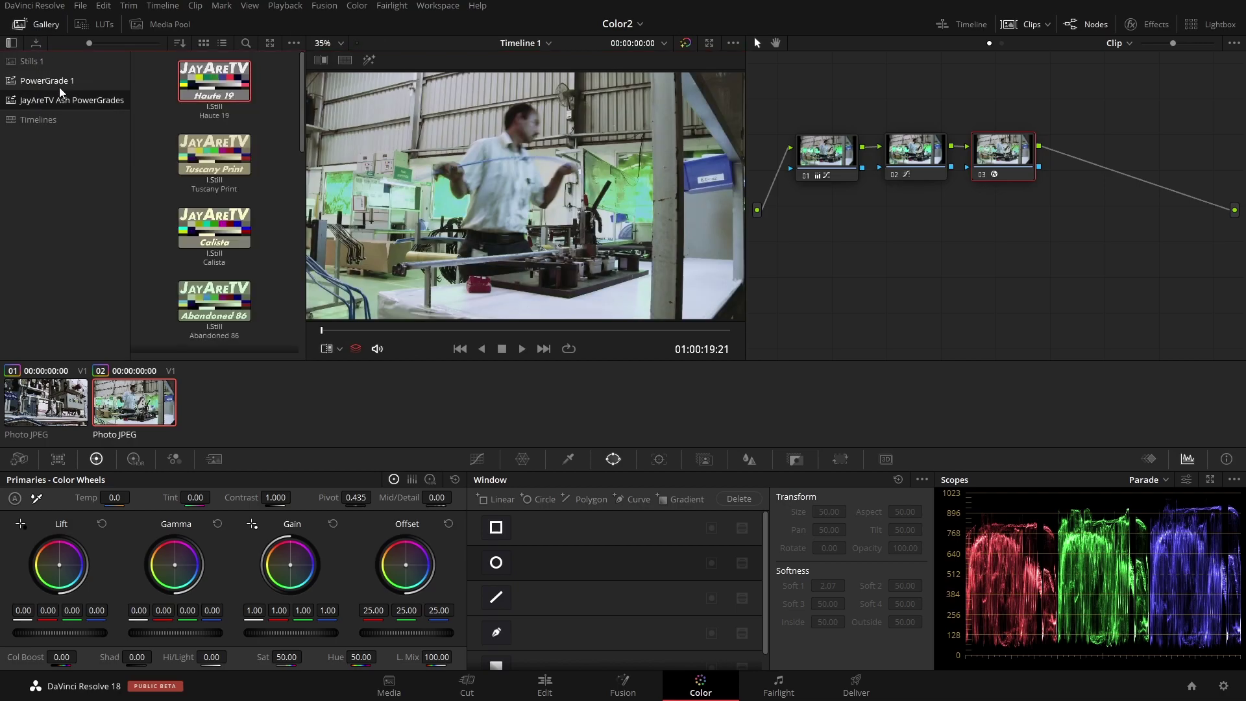
click(12, 43)
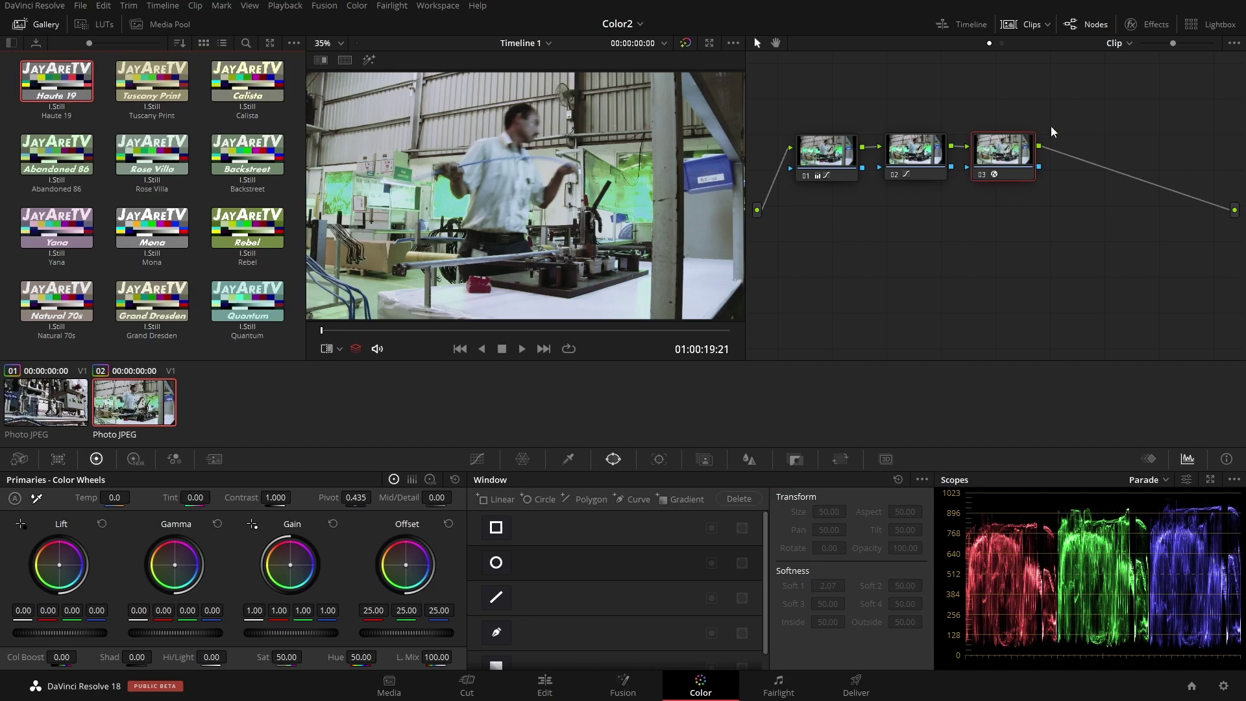
drag(1051, 125, 826, 210)
key(Delete)
Step: Add the Mona PowerGrade still to clip 02's grade as a node
right_click(140, 235)
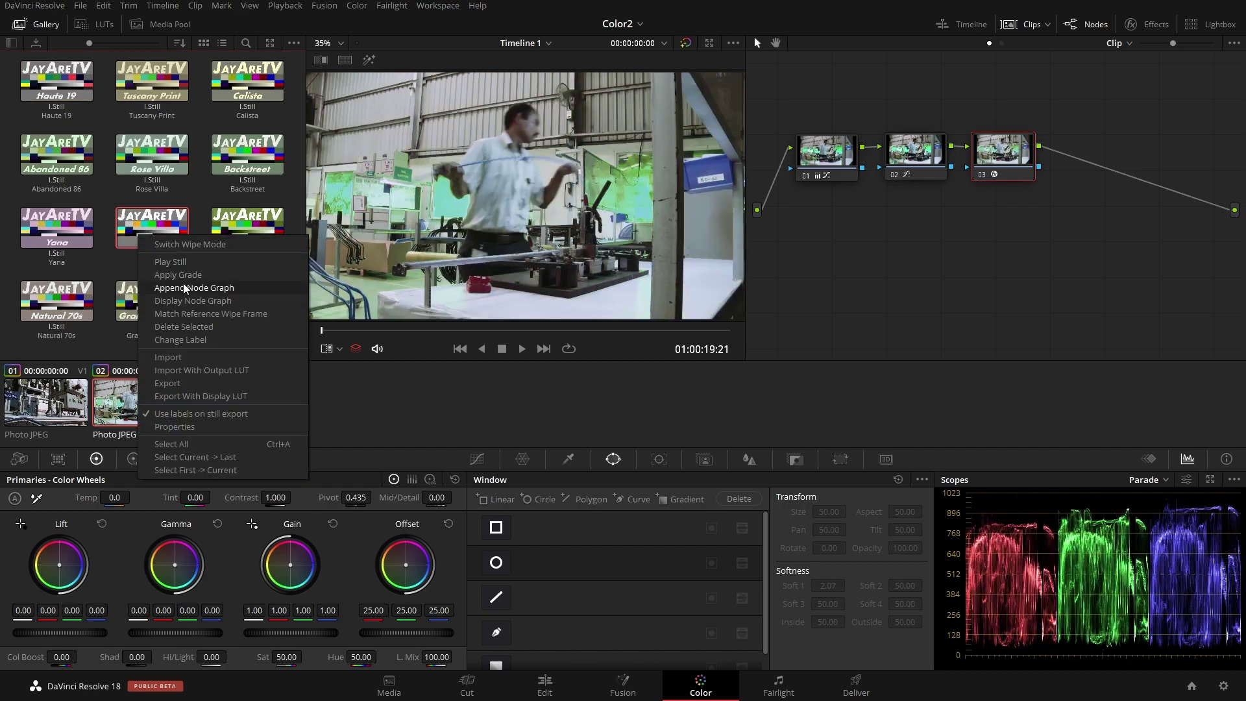
click(170, 302)
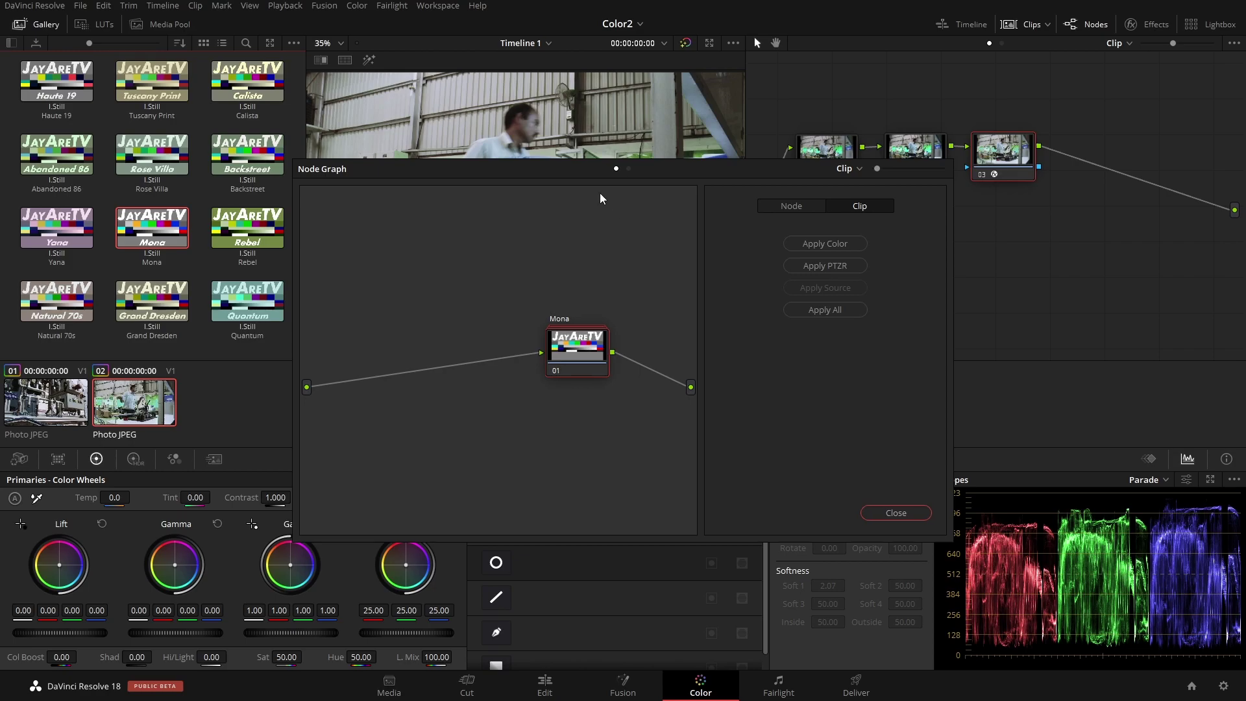
mouse_move(566, 368)
mouse_down()
mouse_move(522, 384)
mouse_move(1119, 172)
mouse_up()
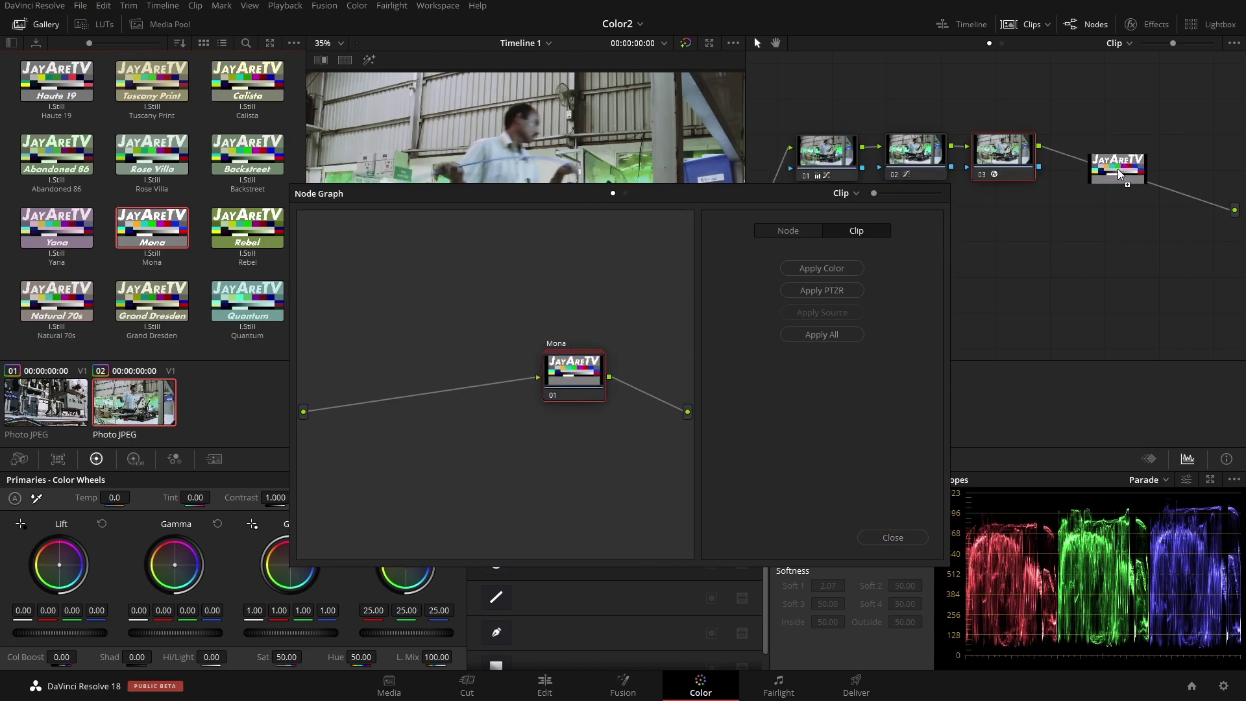
click(893, 537)
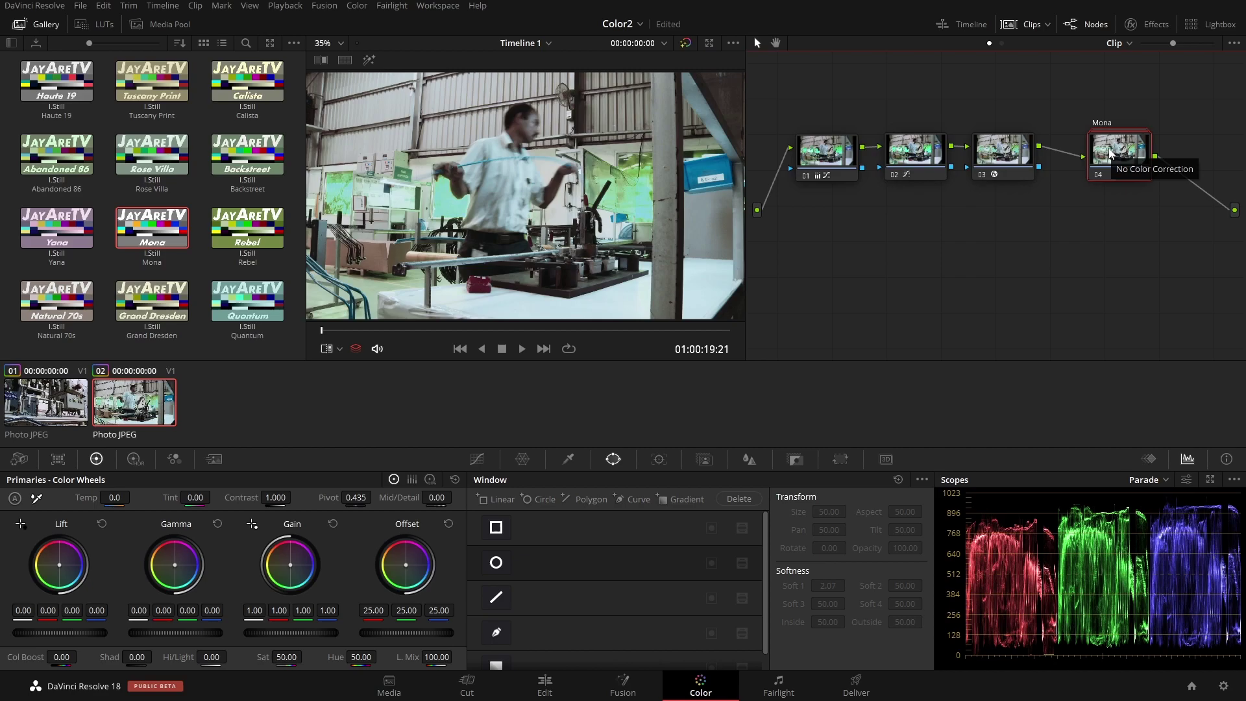
Step: Expand Mona node 04 and show its Color Remap node's Hue Vs Hue curve
right_click(1116, 153)
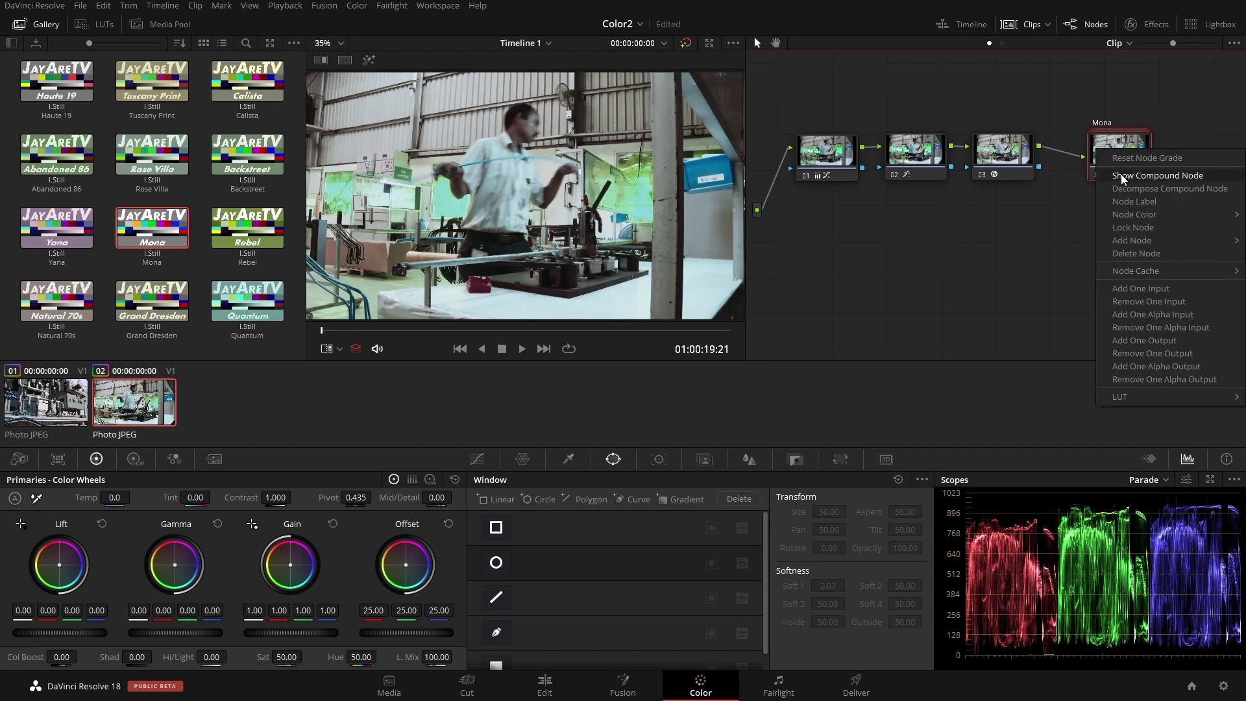
click(1130, 175)
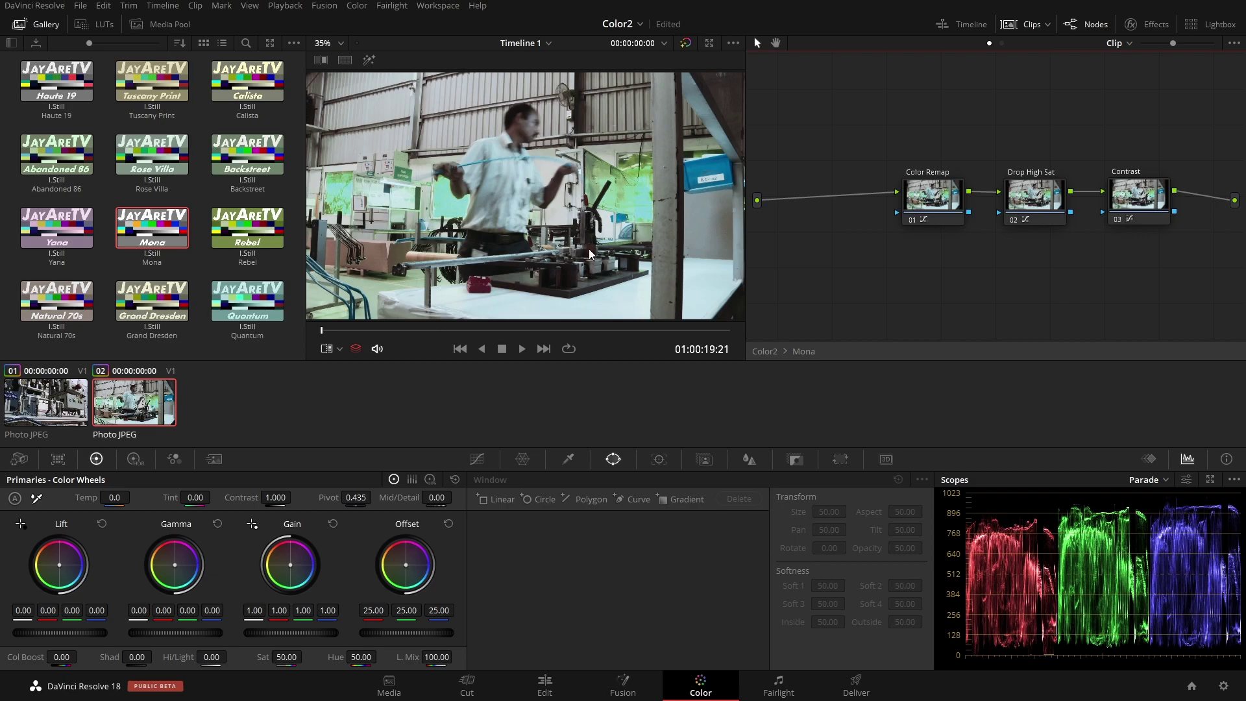
click(940, 203)
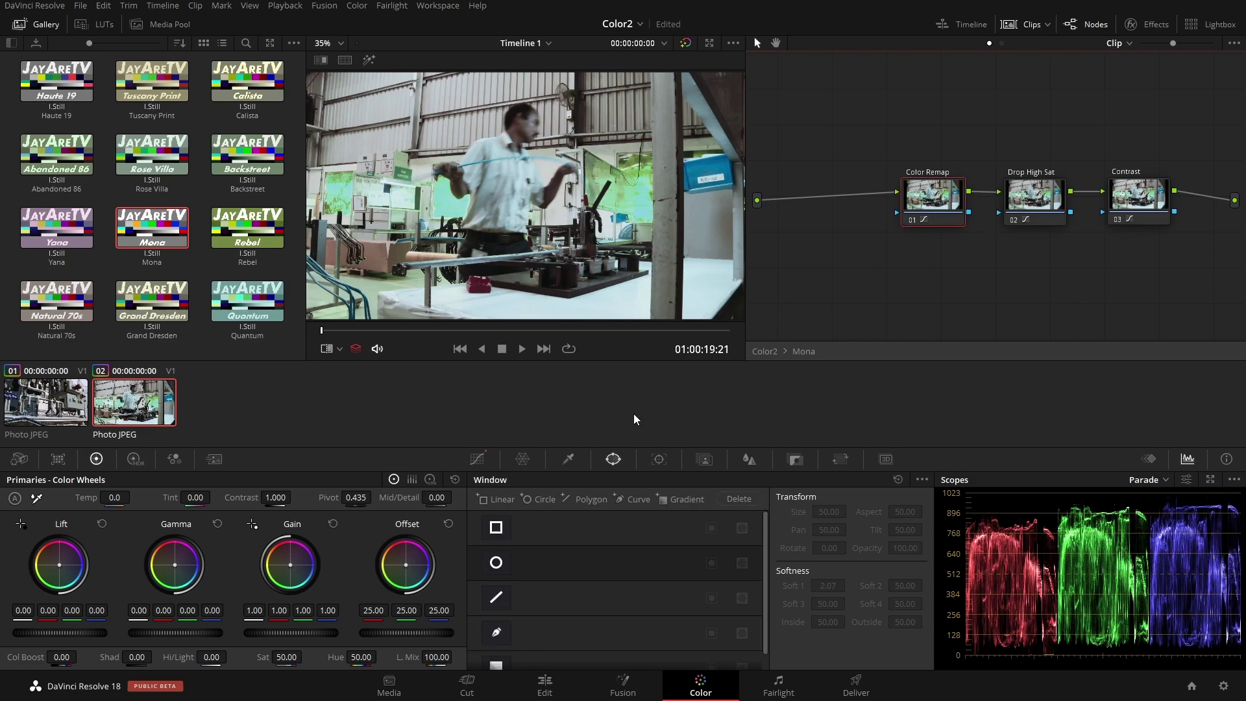
click(477, 462)
click(758, 480)
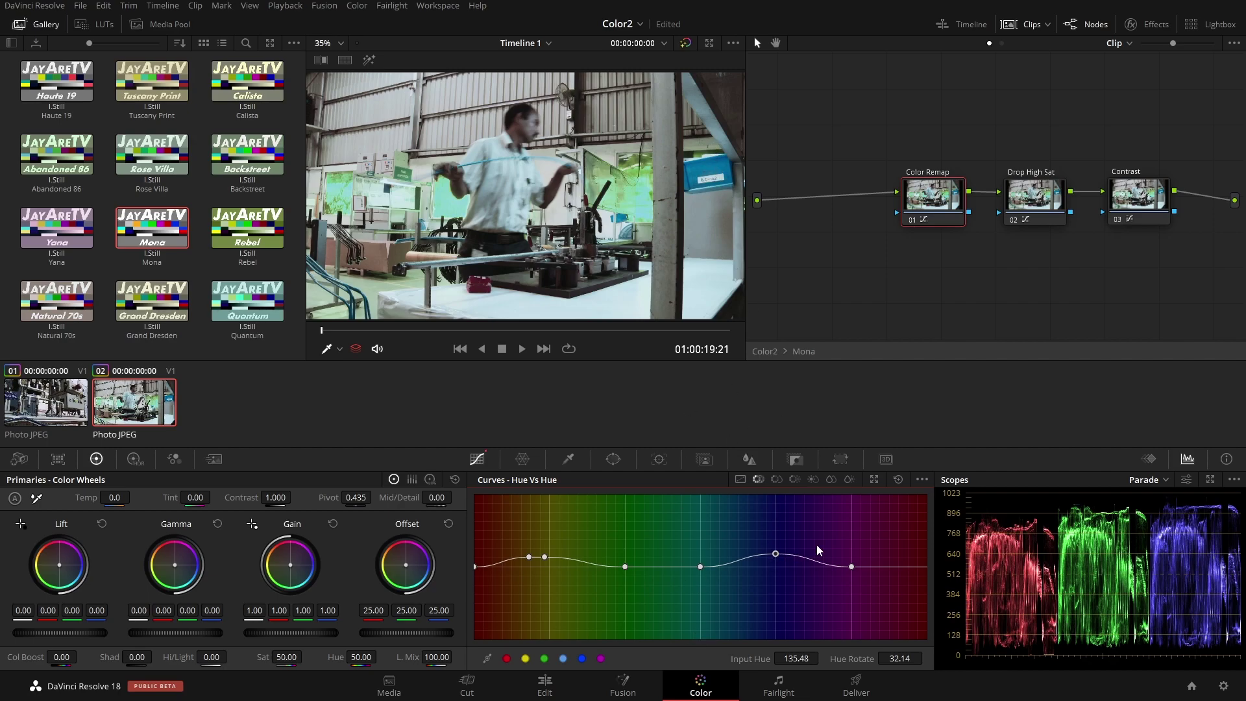
Step: Drop Color Remap's blue hue point below the baseline, setting Hue Rotate to -31.20
drag(775, 554, 778, 579)
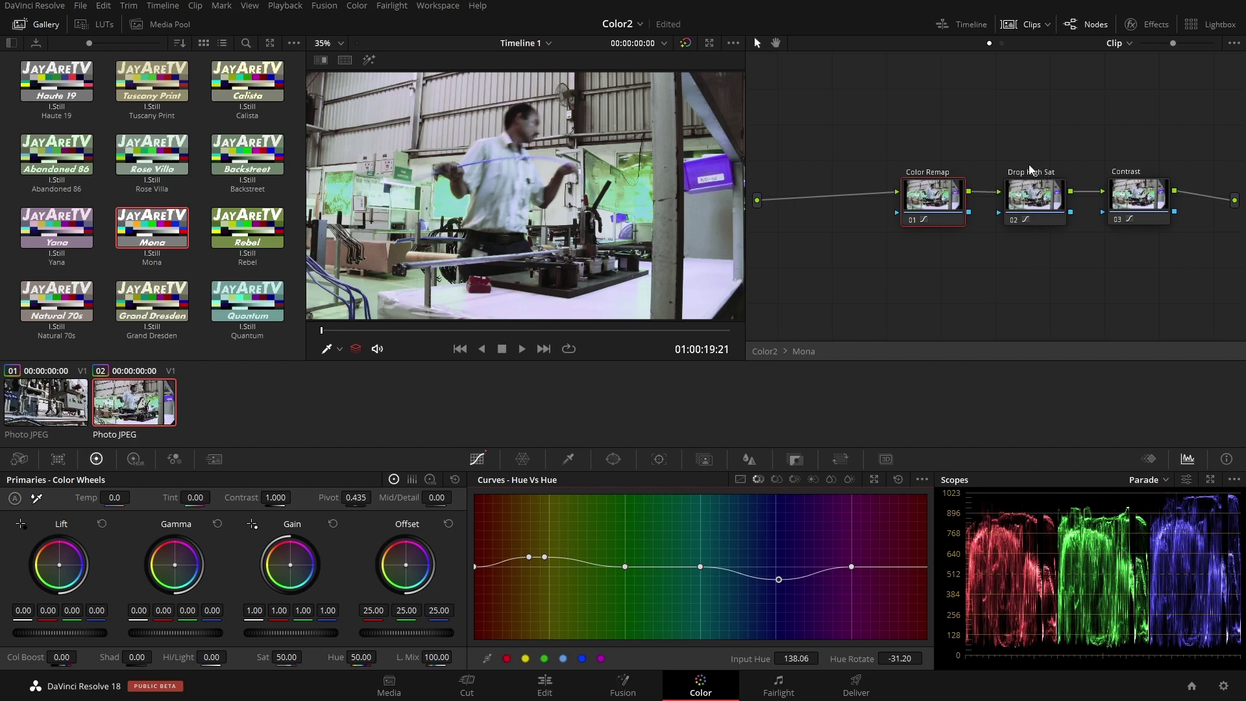
Step: Select the Drop High Sat node and view its flat Sat Vs Sat curve
click(1040, 199)
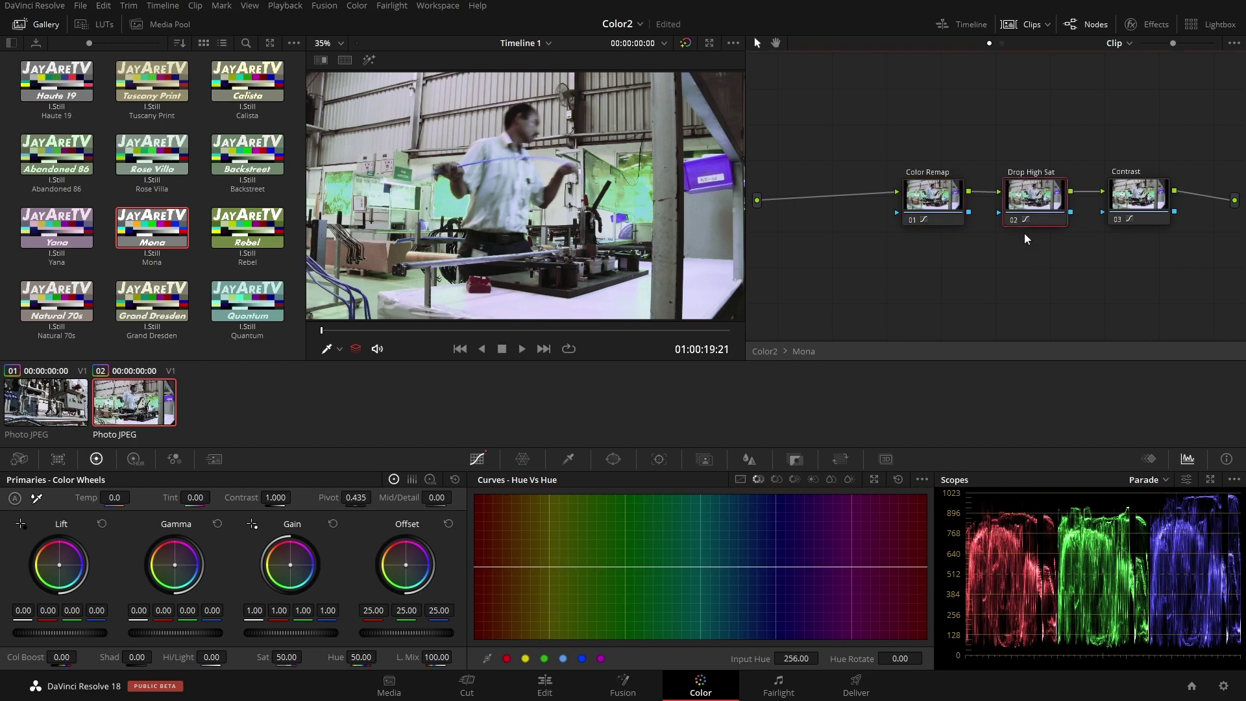
click(829, 479)
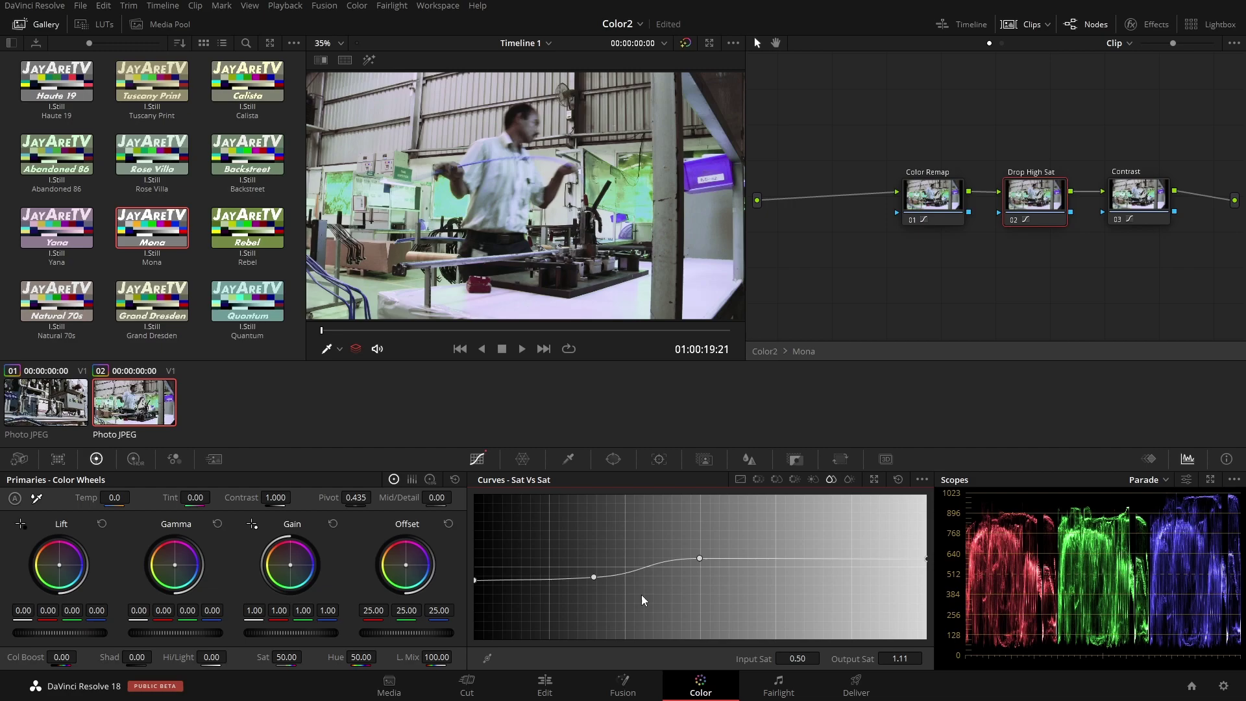
Step: Preview clip 01, then return to clip 02 and open the PowerGrade 1 album
click(49, 404)
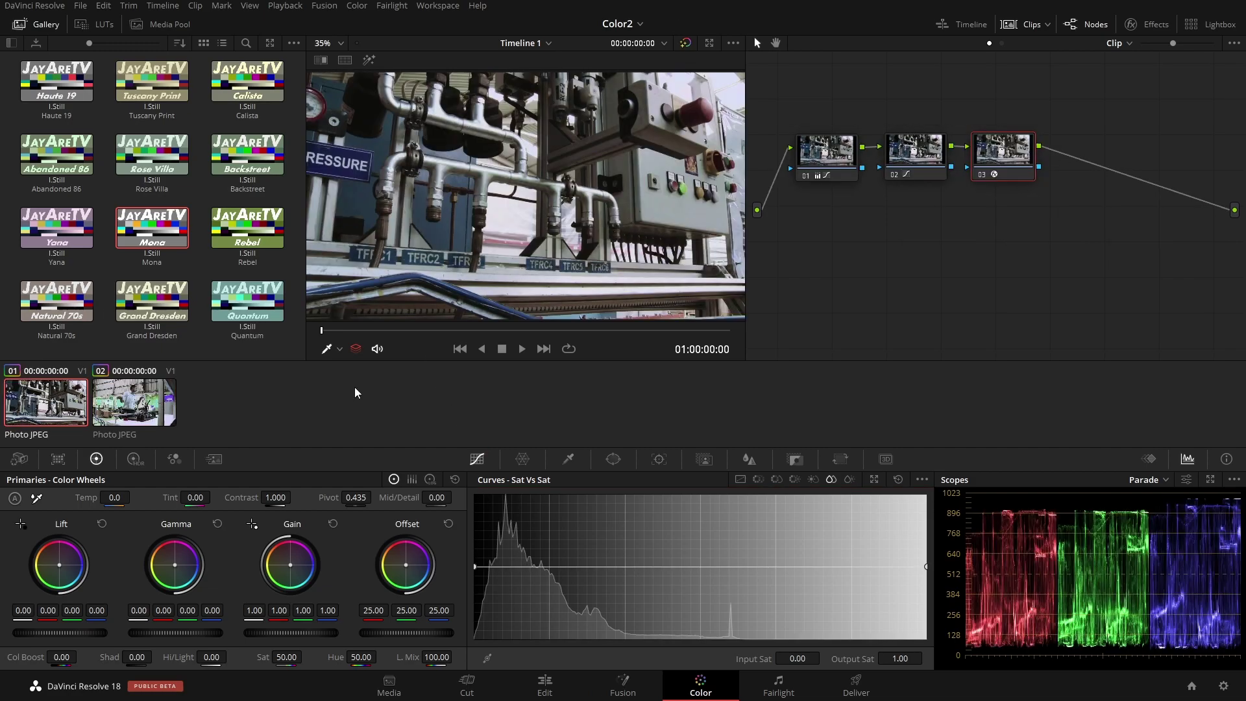
drag(461, 330, 643, 329)
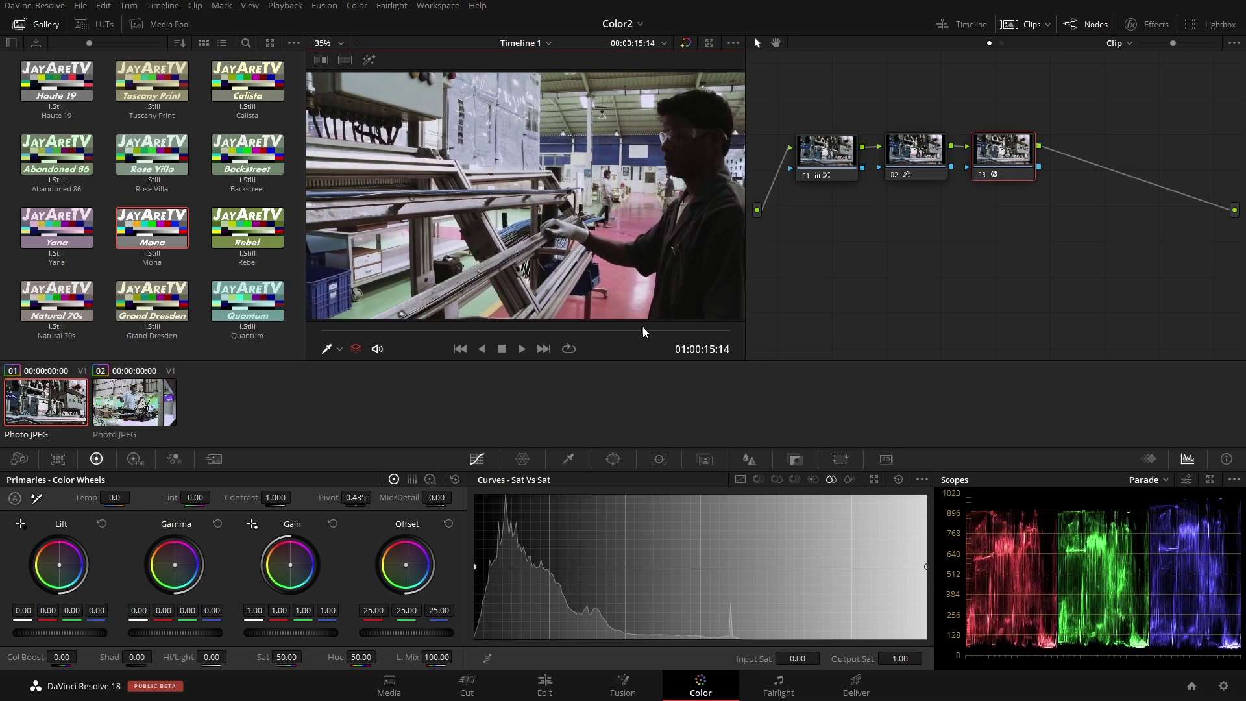
click(122, 386)
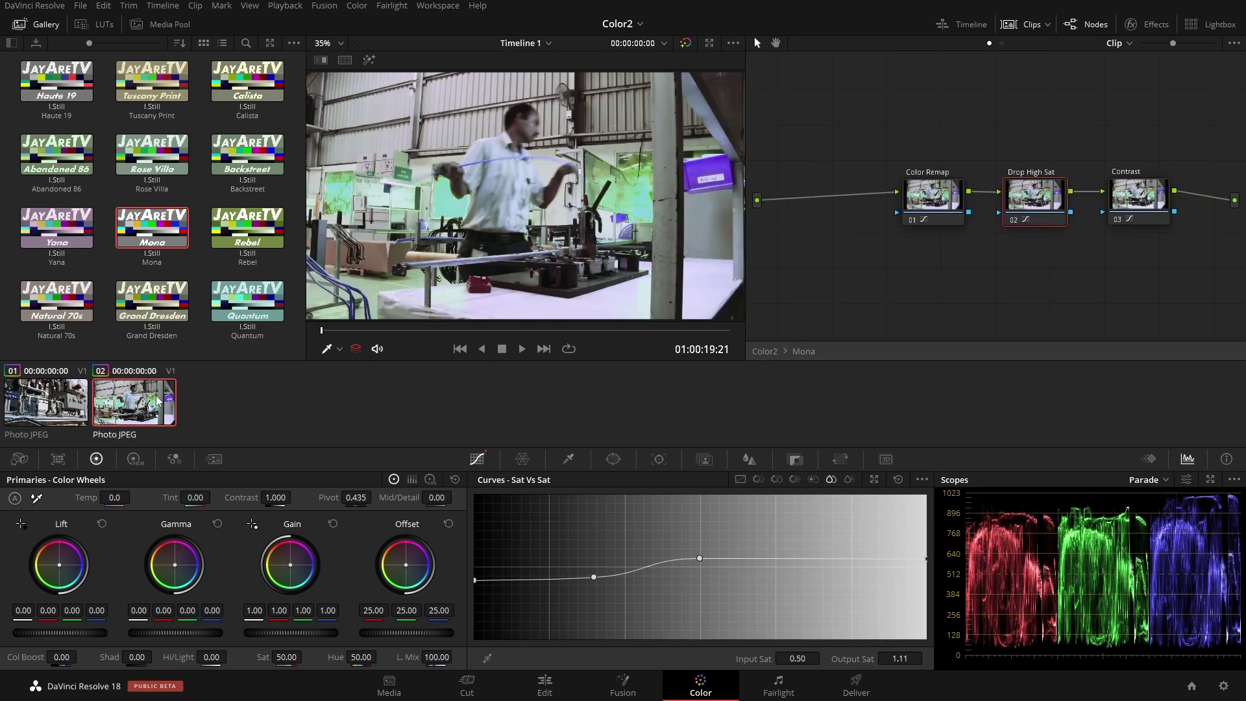
click(11, 43)
click(49, 82)
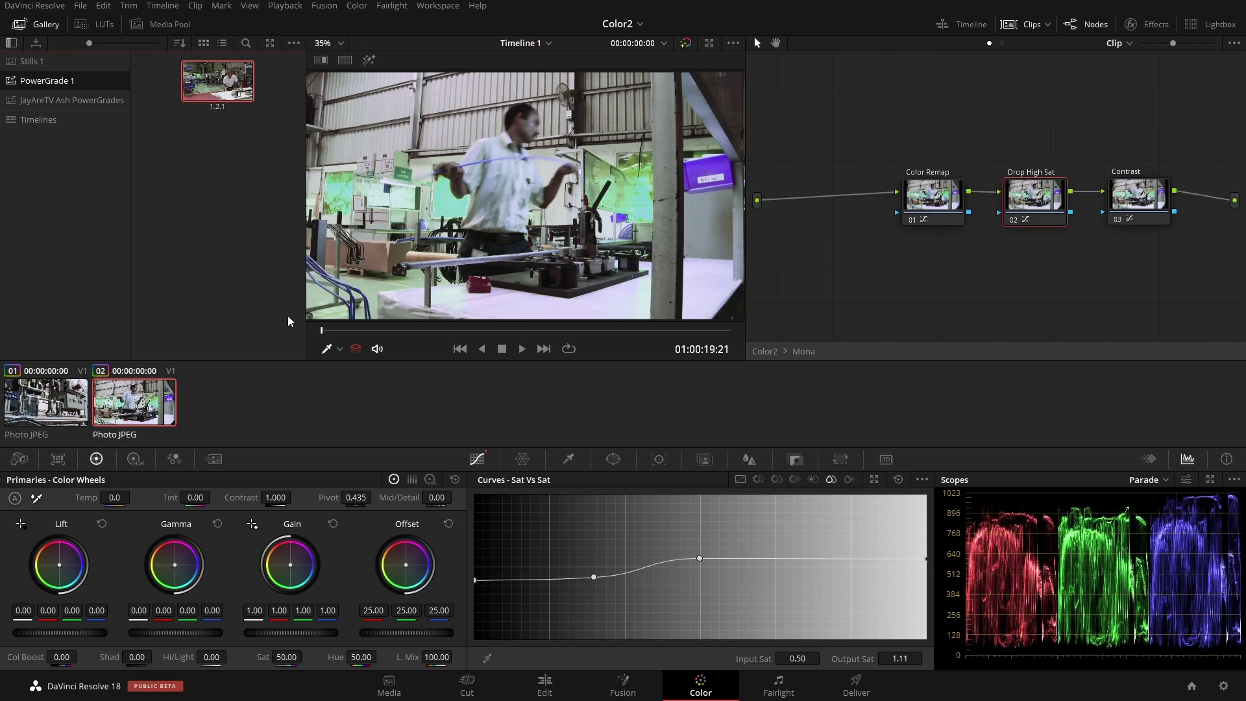
Step: Grab clip 02's grade as still 1.2.2, then preview clip 01 with the Mona grade
right_click(550, 172)
click(568, 196)
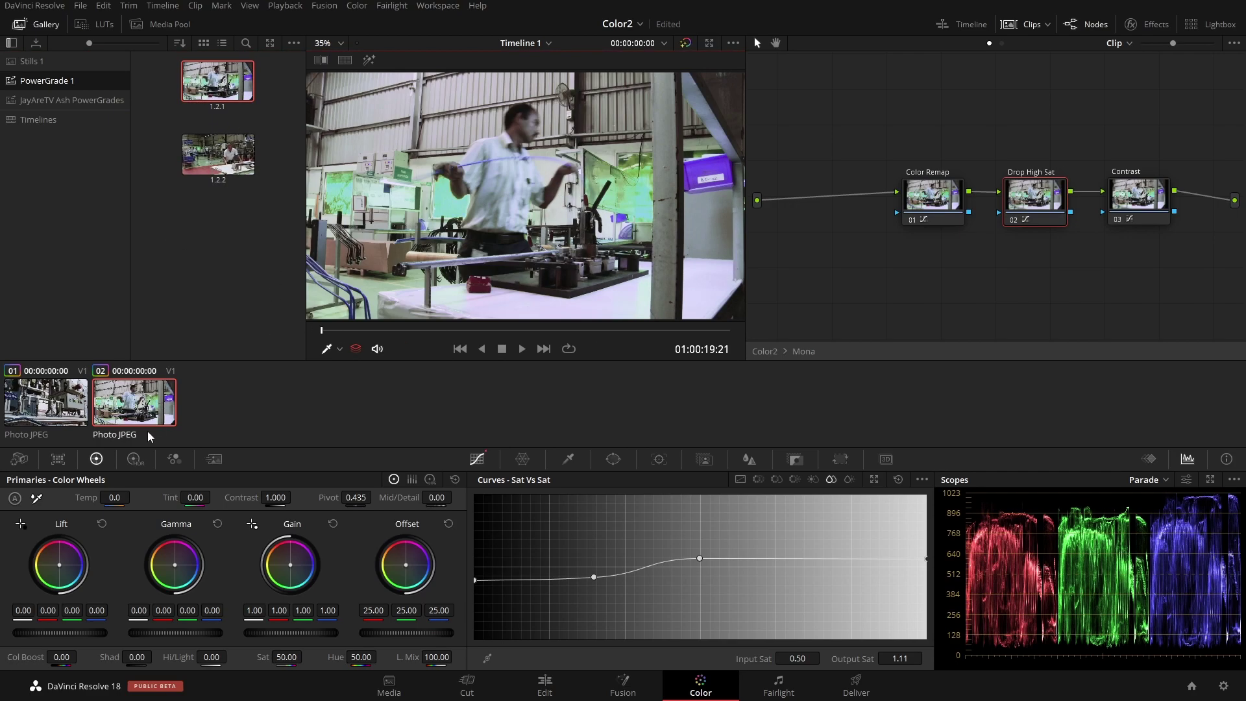
click(66, 422)
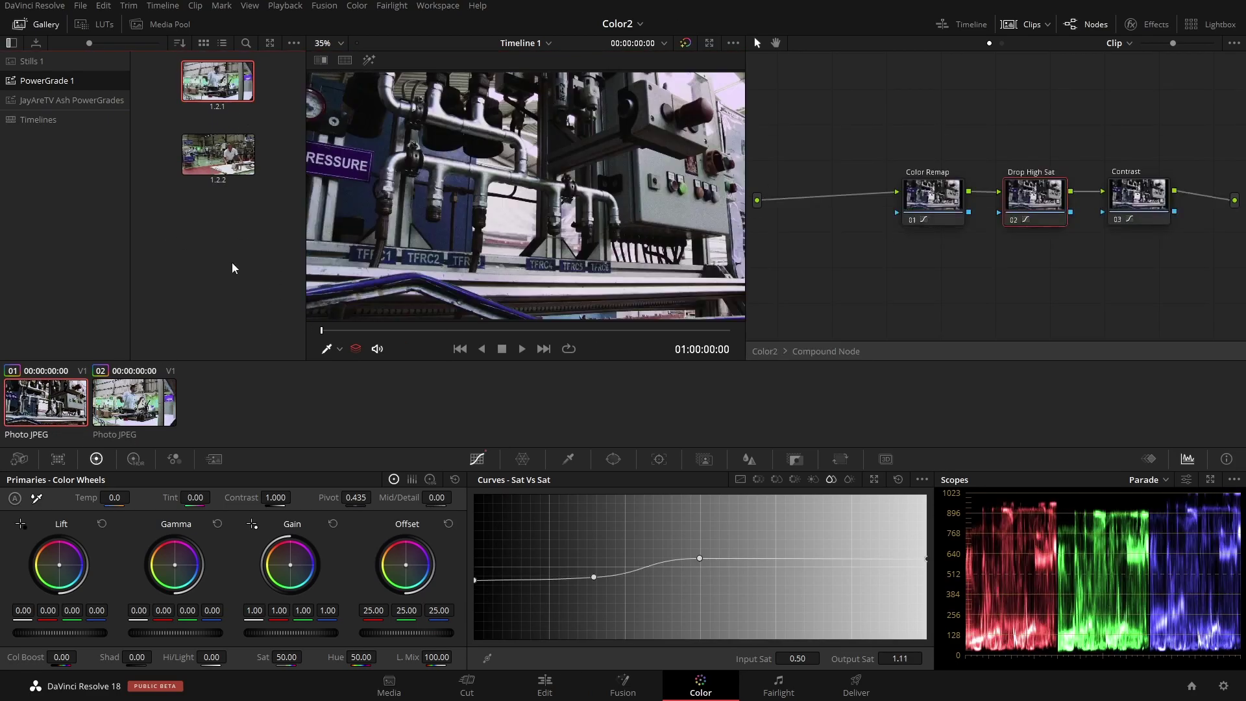
drag(322, 333, 639, 332)
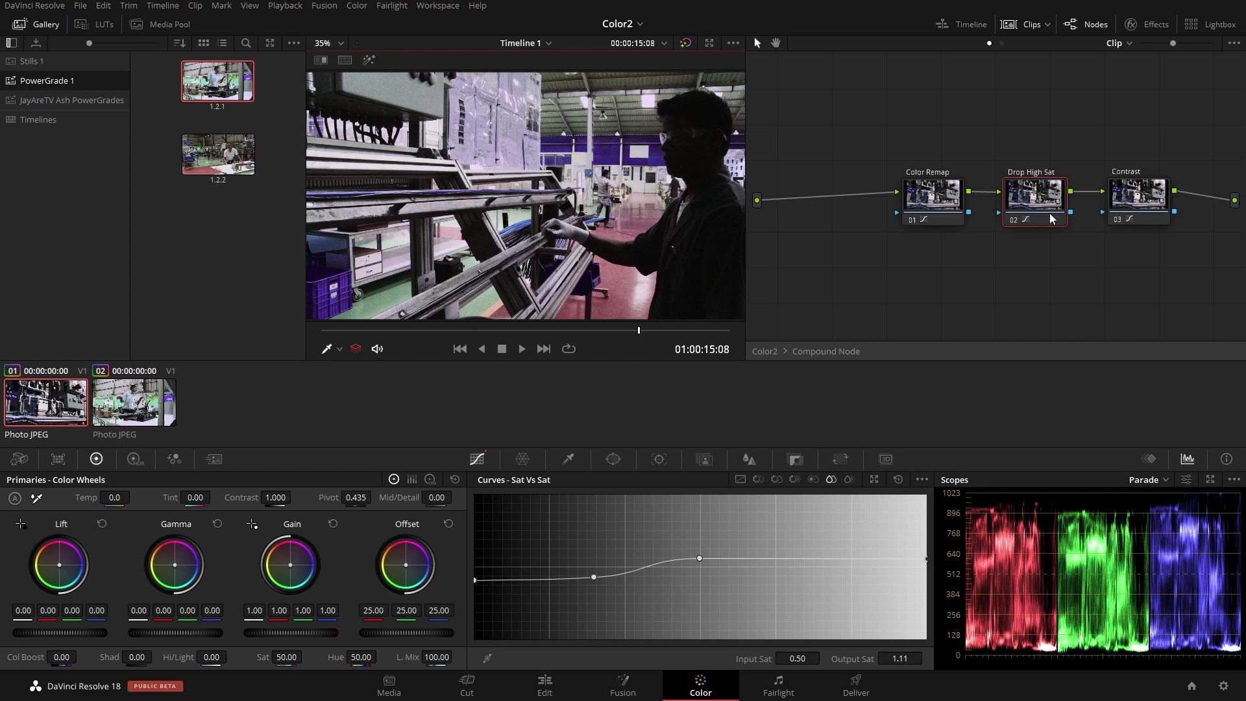
Step: Set Color Remap's blue Hue Vs Sat to 0.87 and its Hue Vs Lum to 1.43
click(935, 210)
click(778, 480)
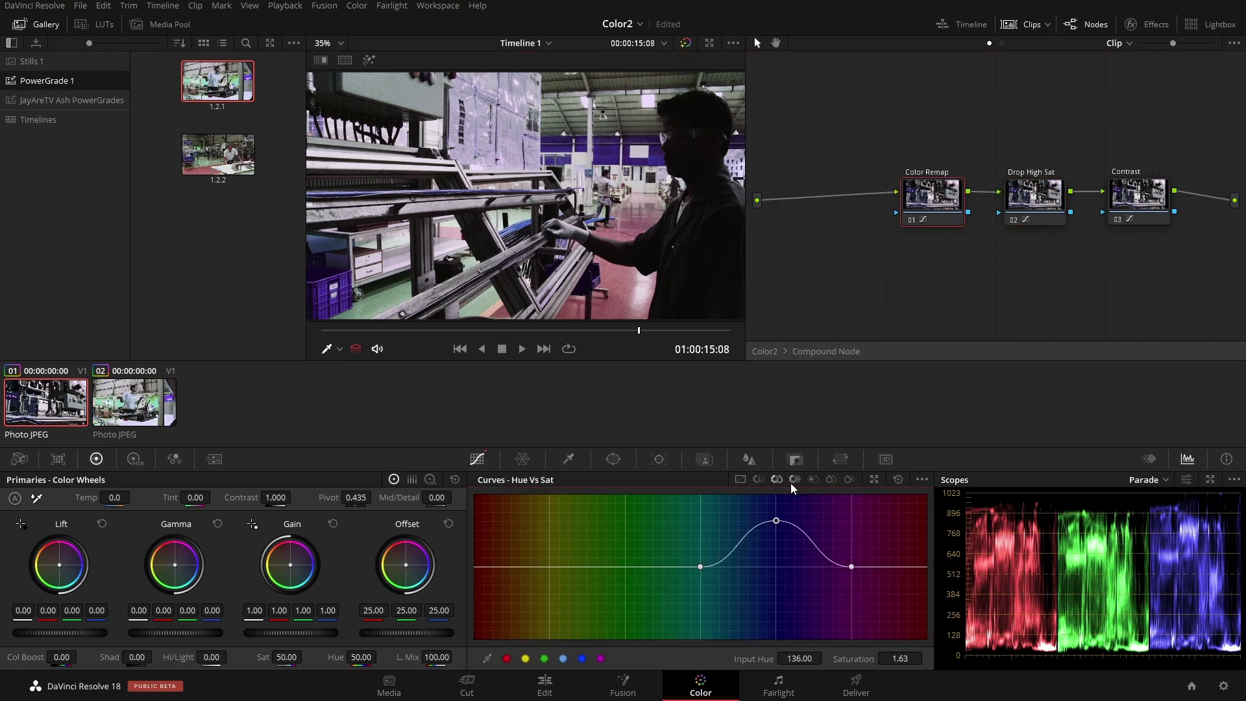
drag(774, 523, 778, 549)
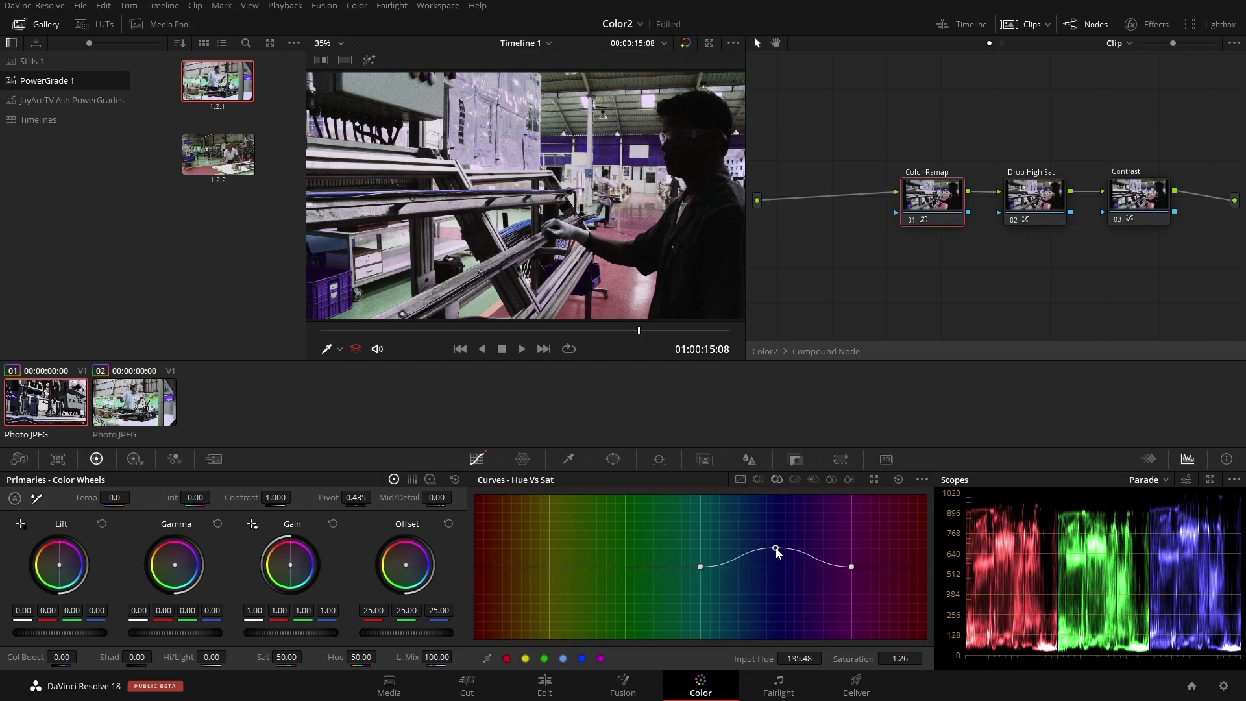
click(813, 480)
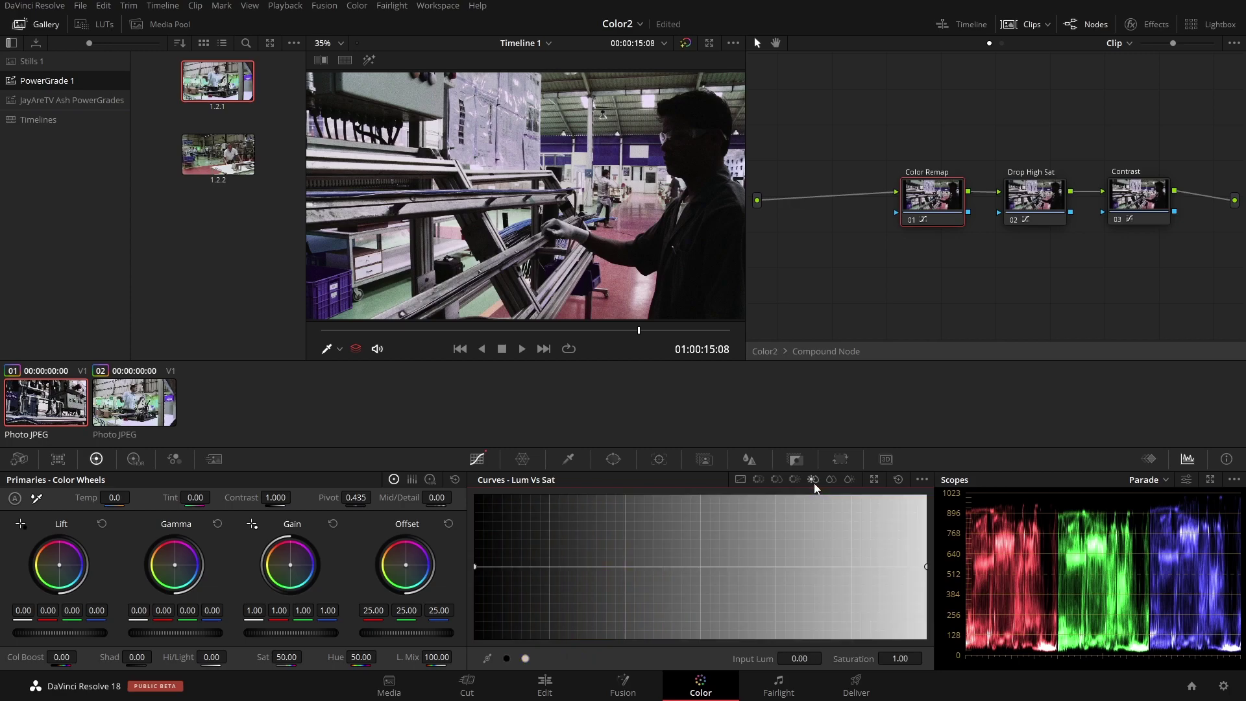
click(769, 481)
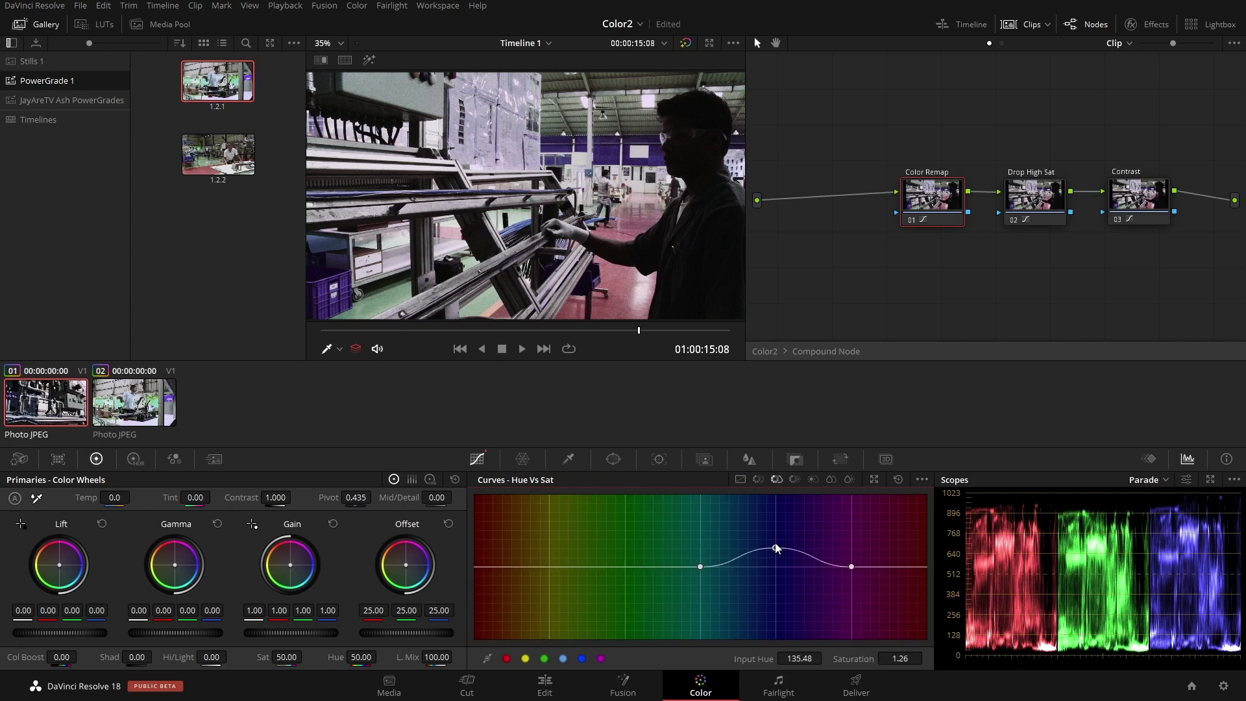
drag(775, 548, 779, 578)
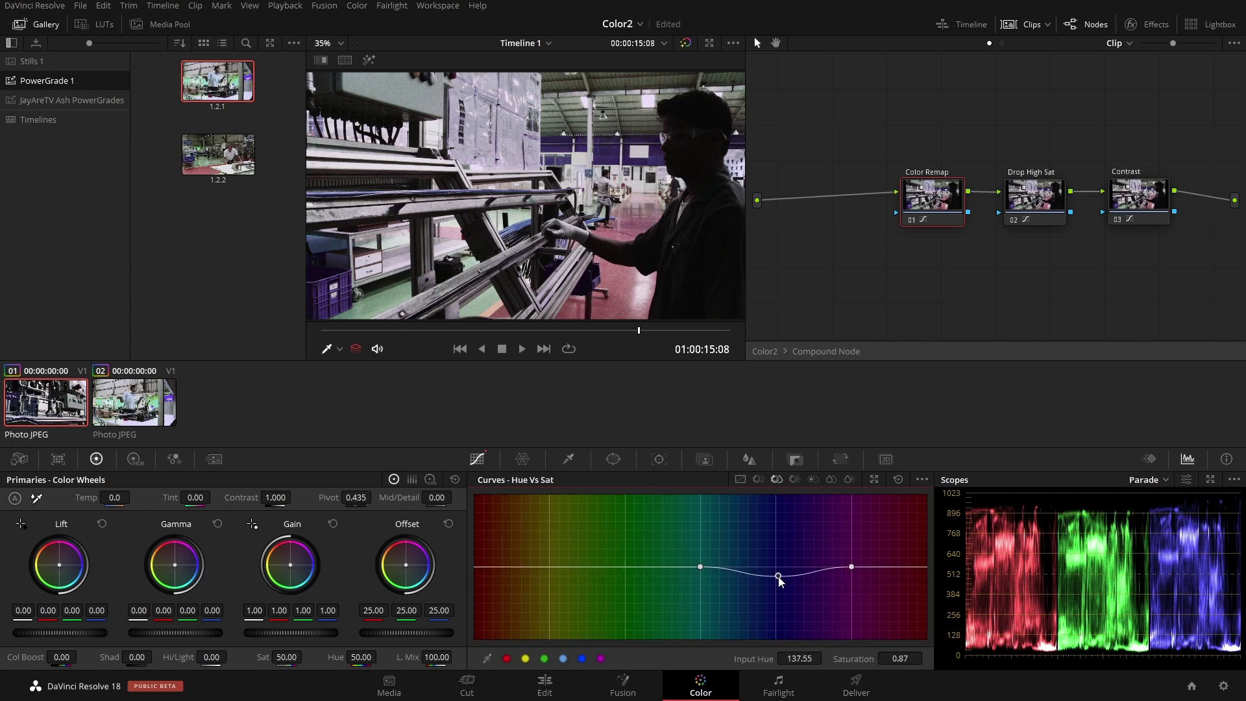
click(796, 480)
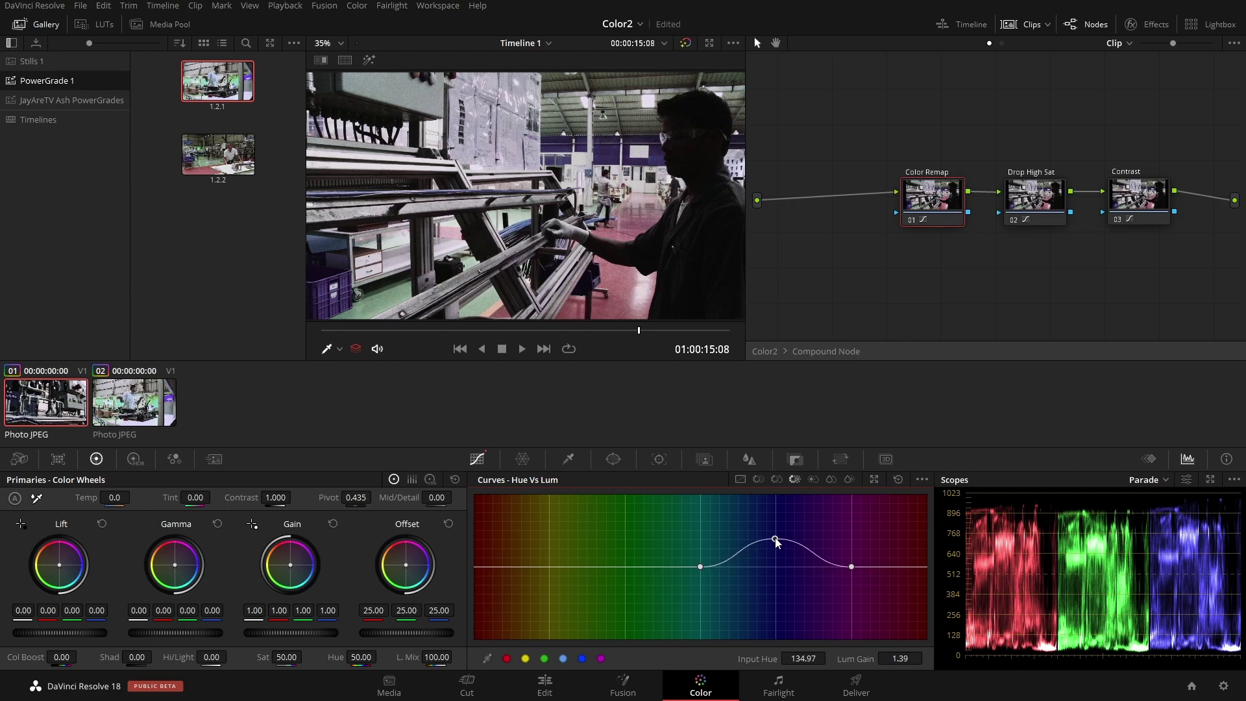
drag(777, 554, 777, 535)
Step: Disable Mona node 04 with Ctrl+D and scrub clip 01 to compare
click(768, 353)
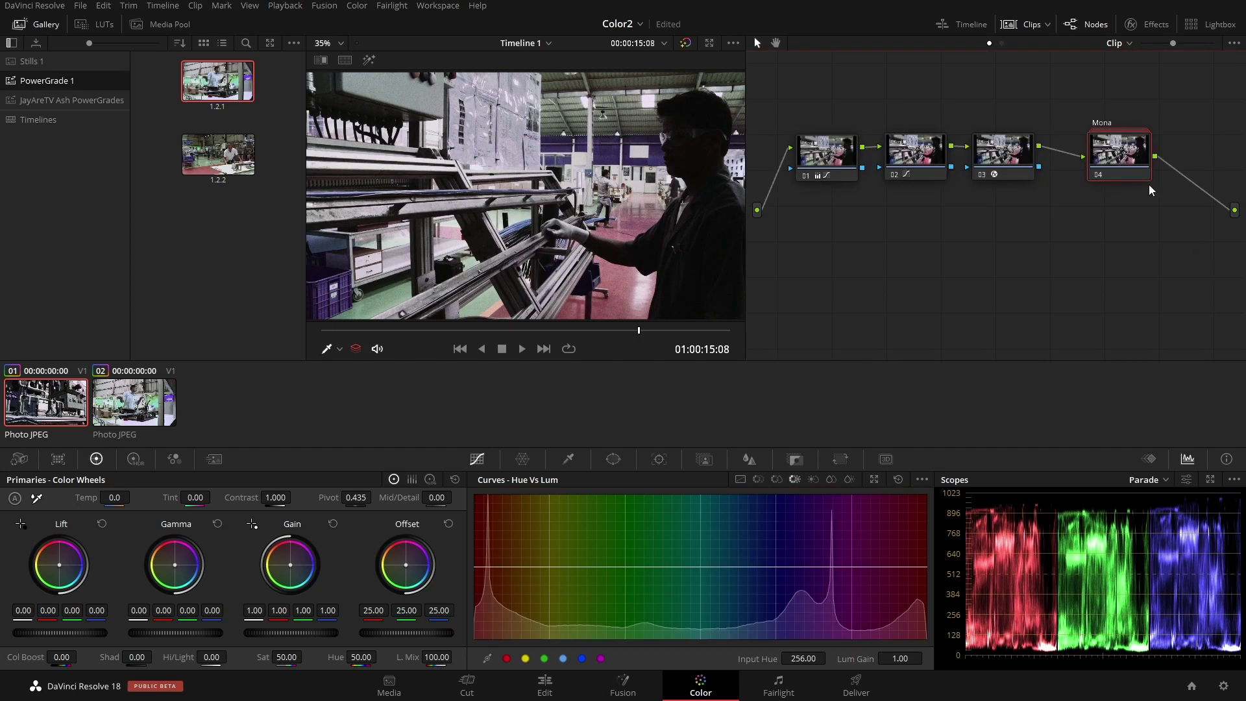
key(ctrl+d)
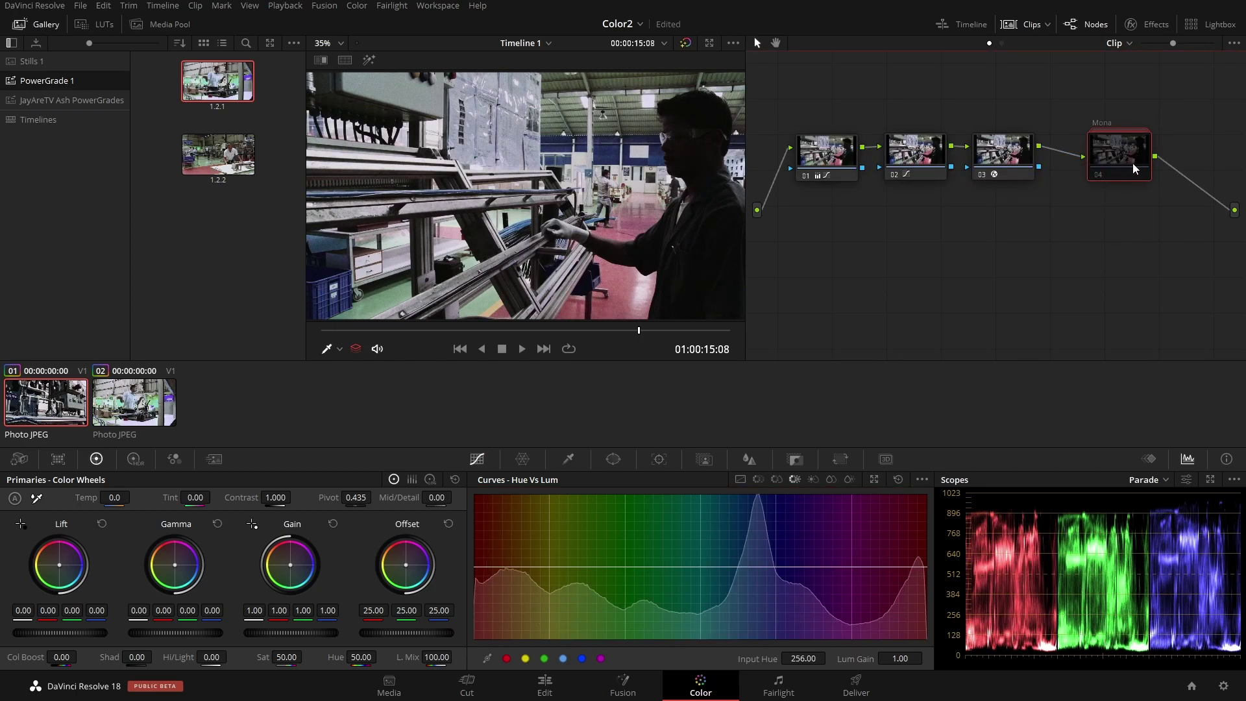
mouse_move(395, 334)
mouse_down()
mouse_move(610, 334)
mouse_move(561, 334)
mouse_up()
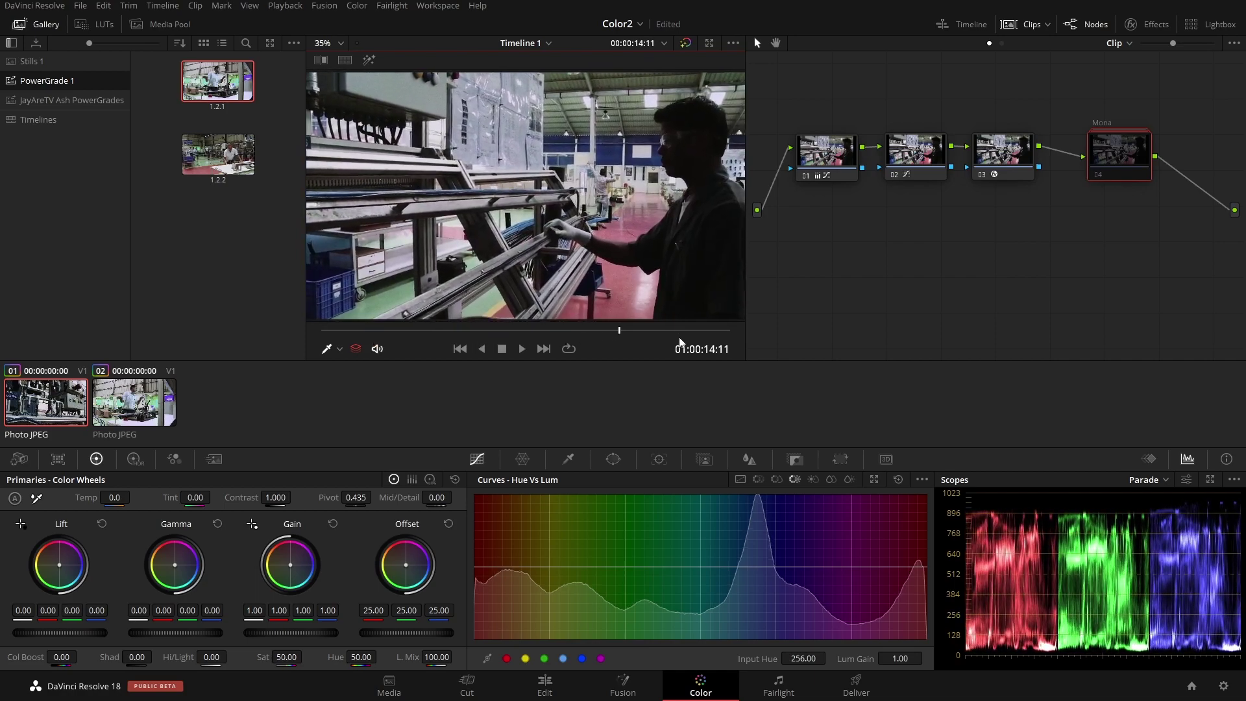